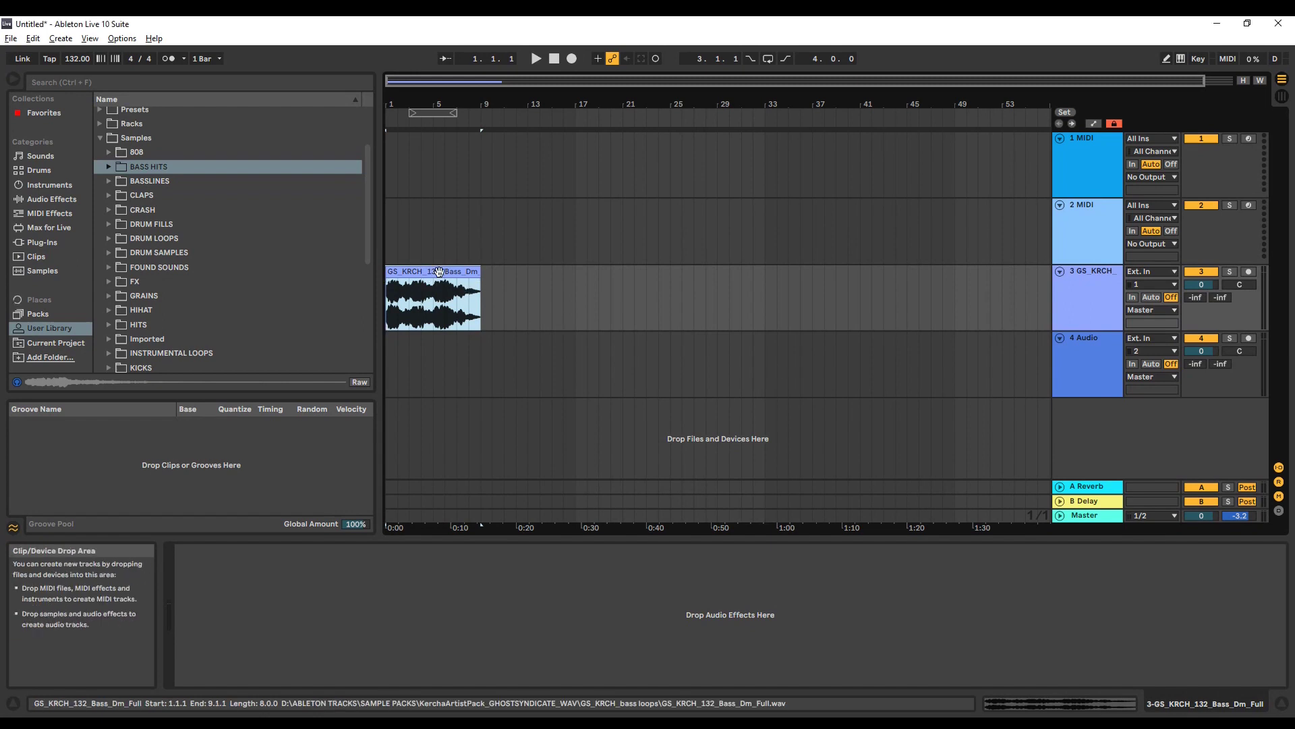
- Play the bass loop clip on track 3 briefly and stop playback
key(space)
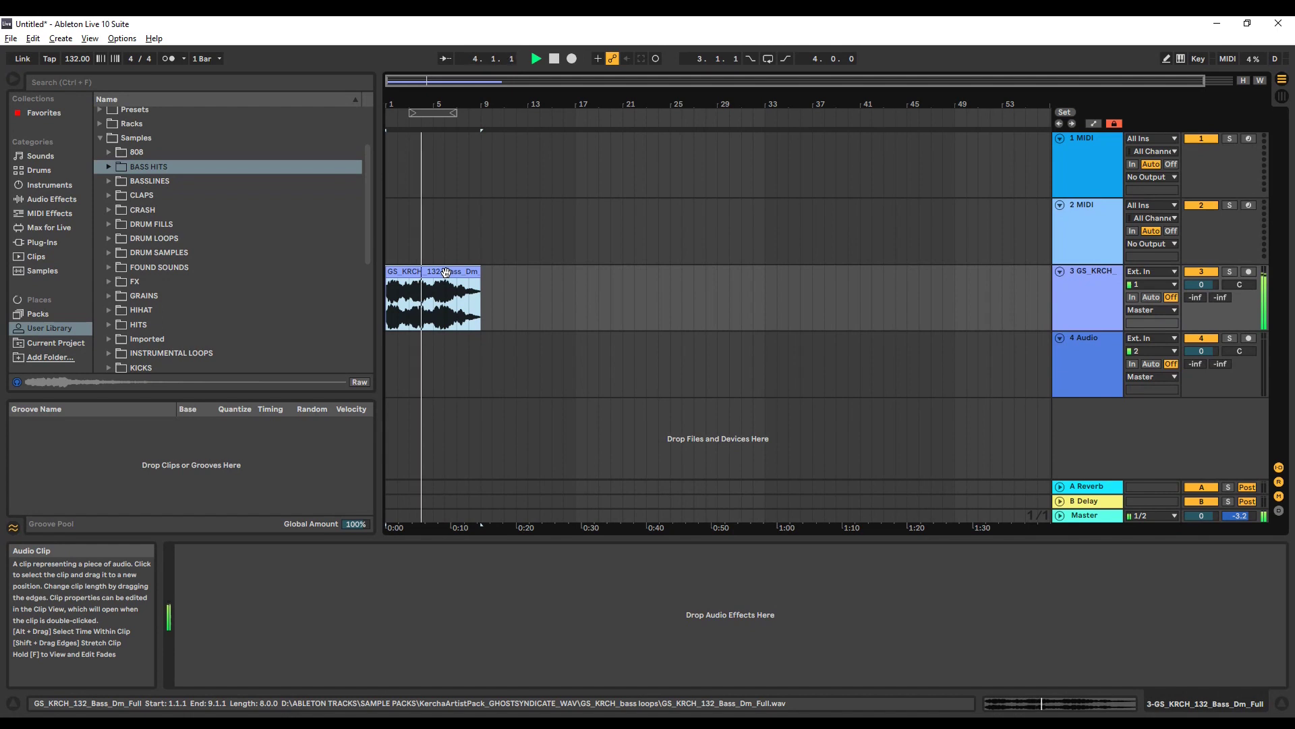
key(space)
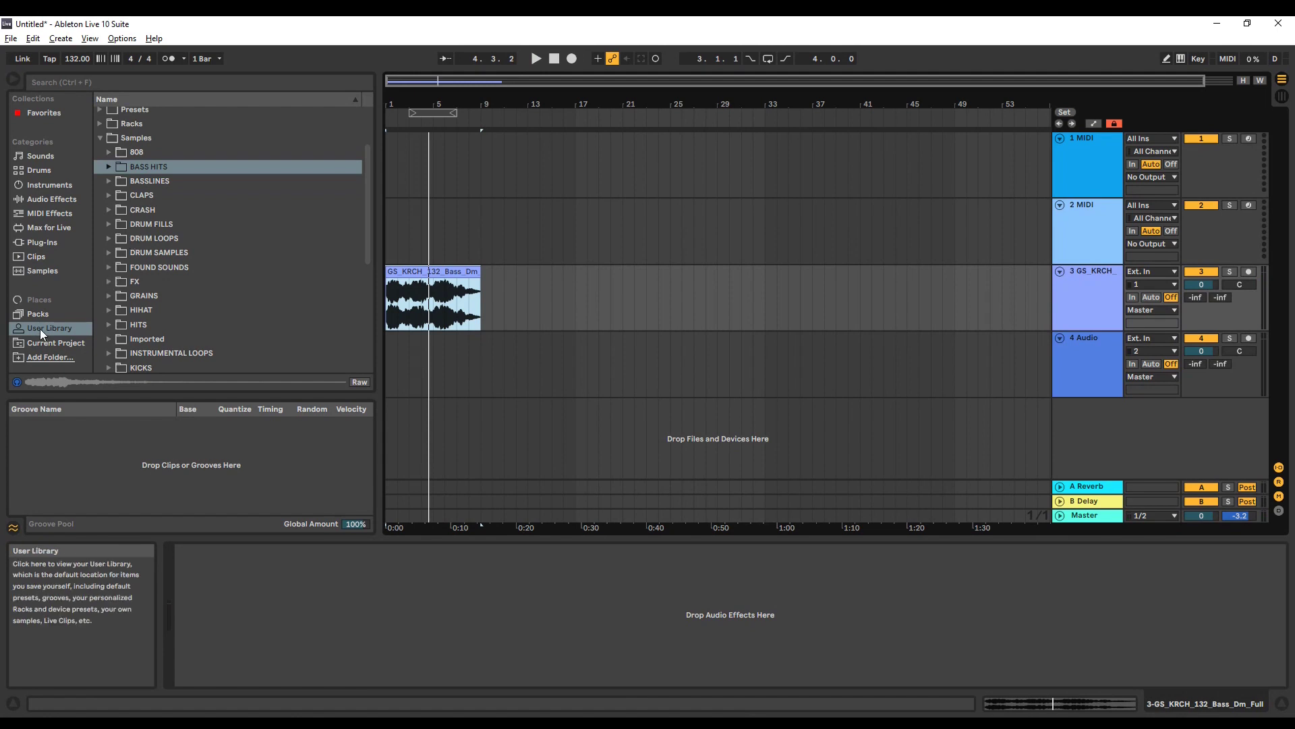
- Store the bass loop clip from track 3 in the BASSLINES sample folder of the User Library
scroll(189, 270, up, 3)
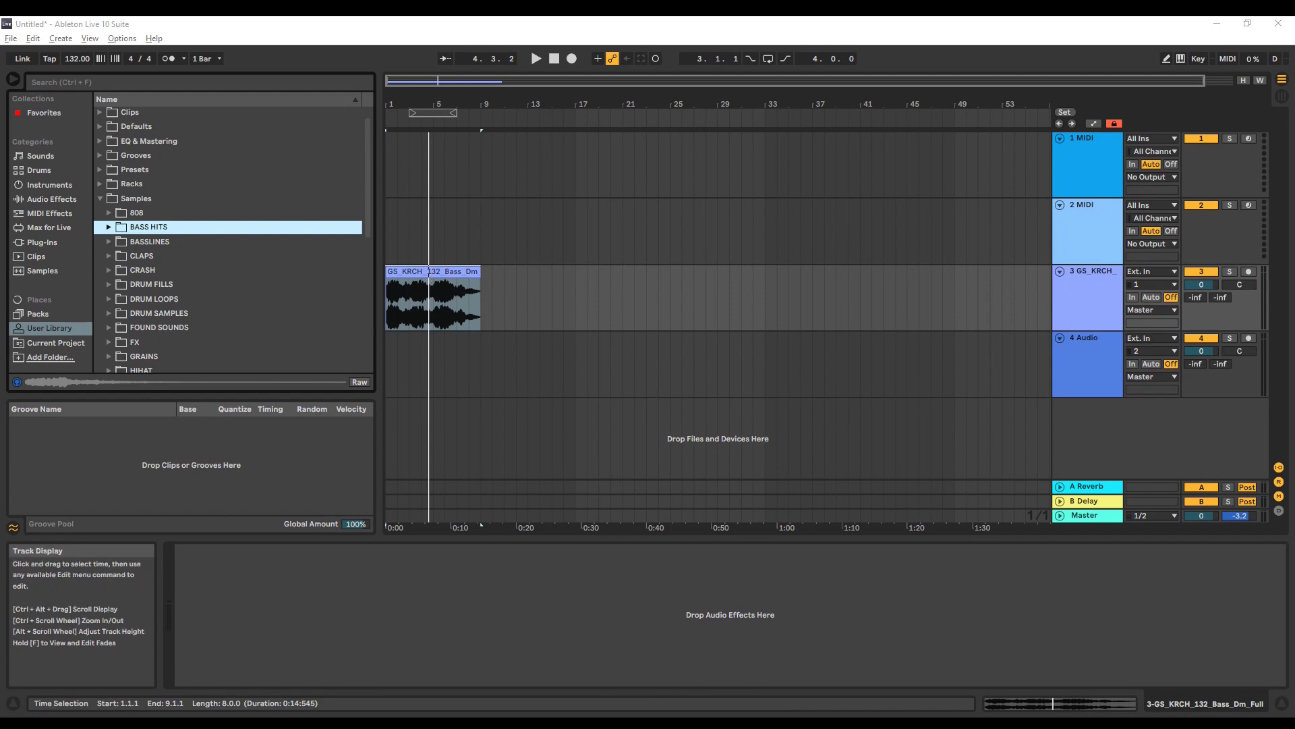
drag(432, 297, 151, 244)
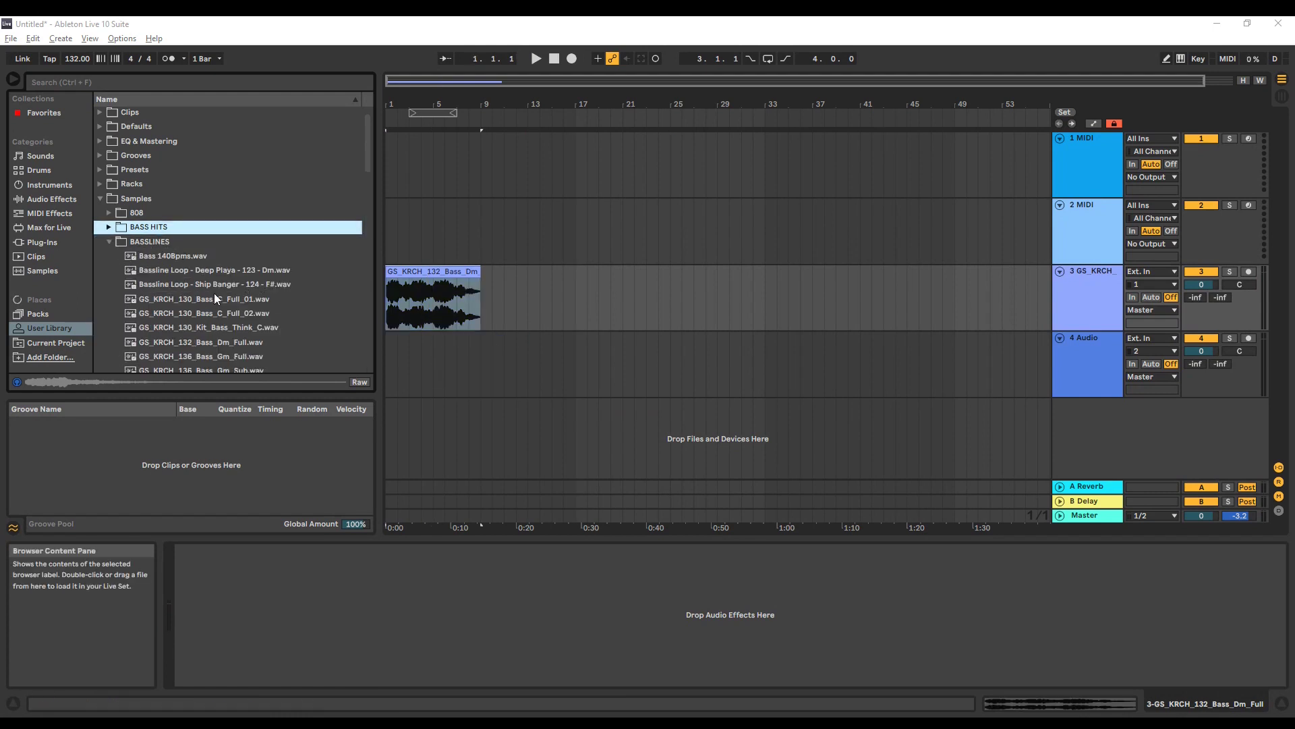
- Preview GS_KRCH_138_Bass_Bm_Full.wav in the BASSLINES folder, and collapse the folder
scroll(216, 285, down, 3)
scroll(192, 243, down, 3)
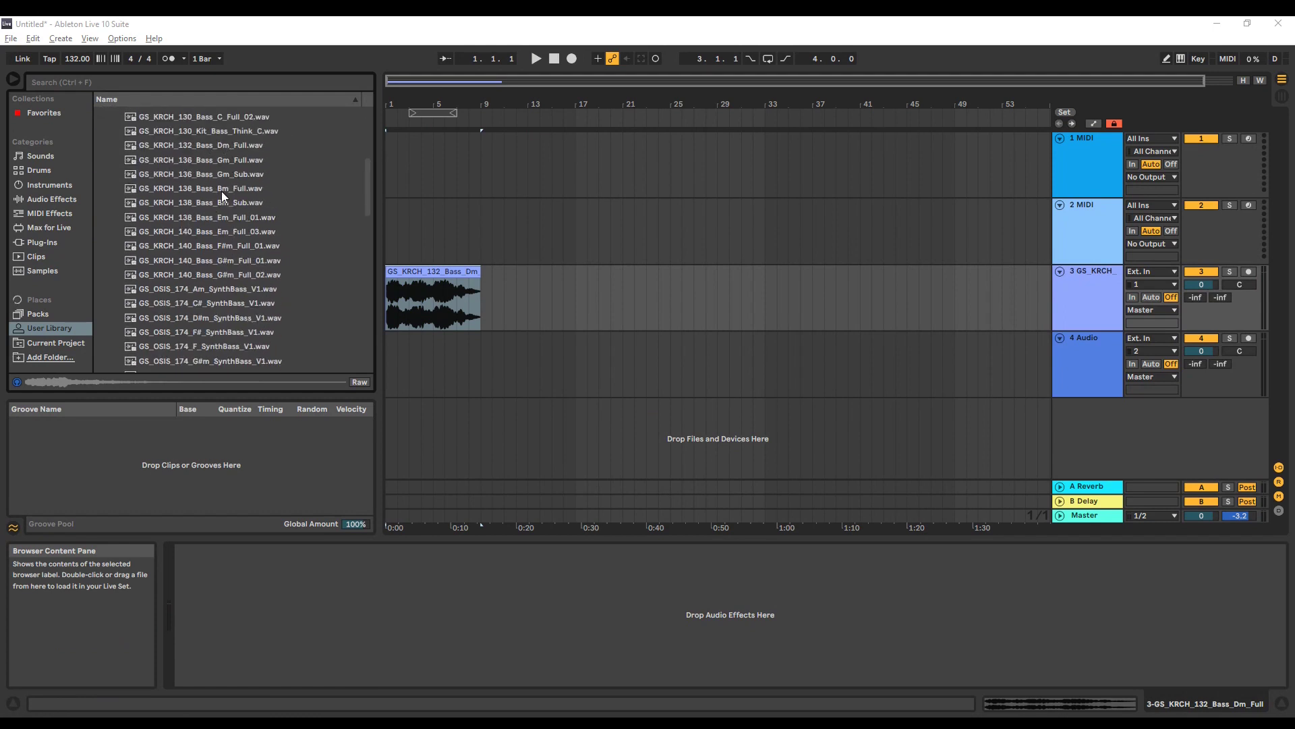
click(221, 191)
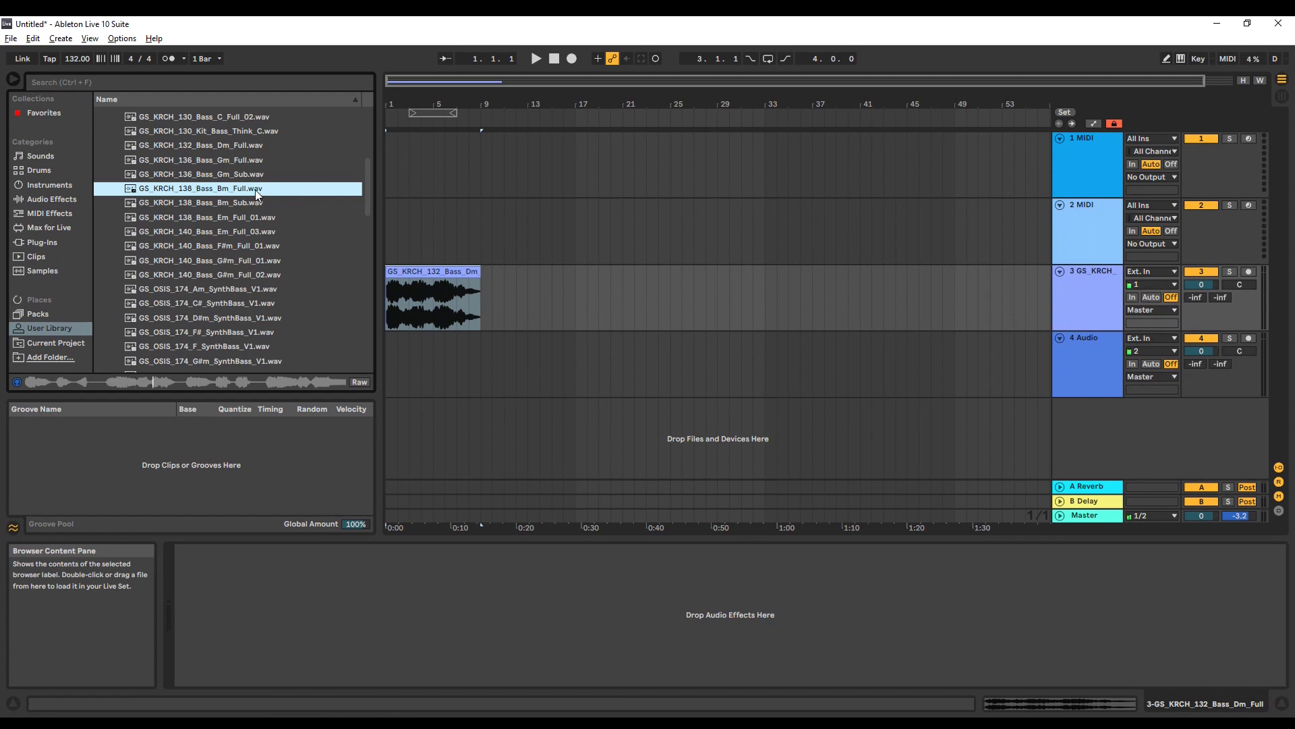
scroll(227, 290, up, 3)
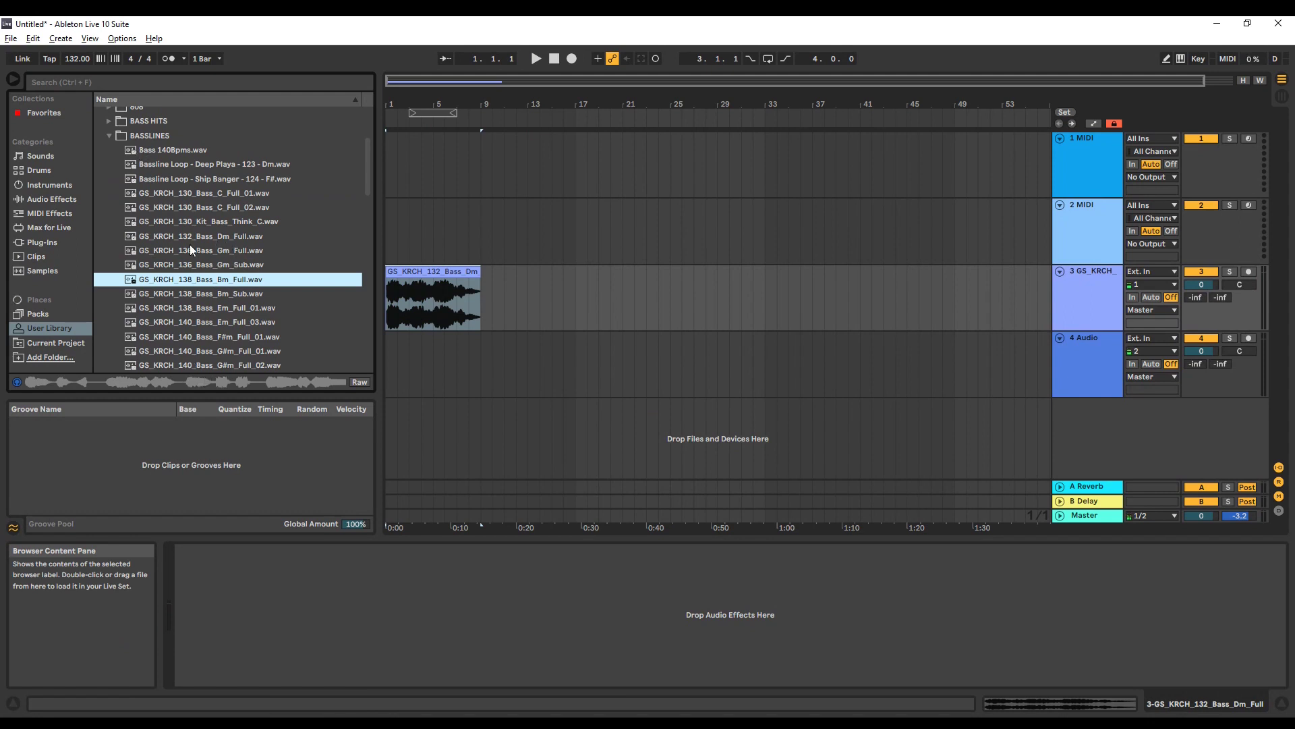
scroll(191, 253, up, 2)
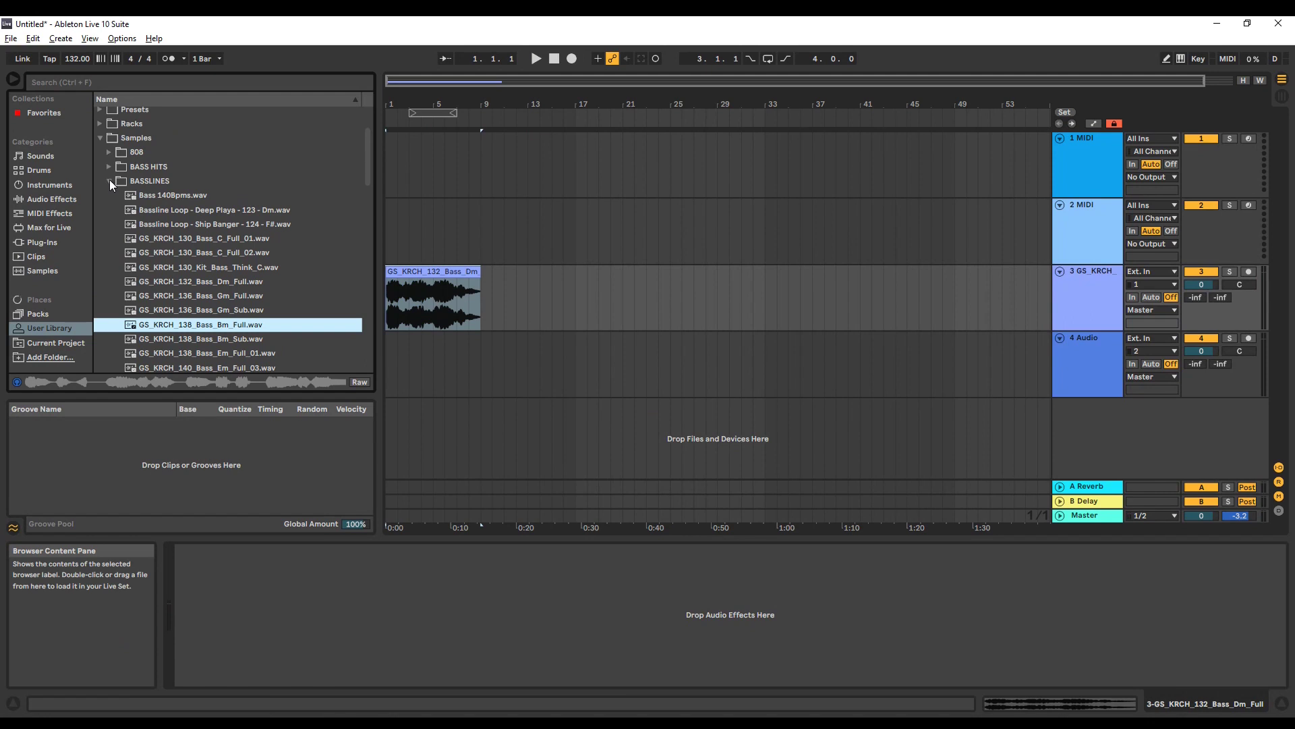
click(109, 181)
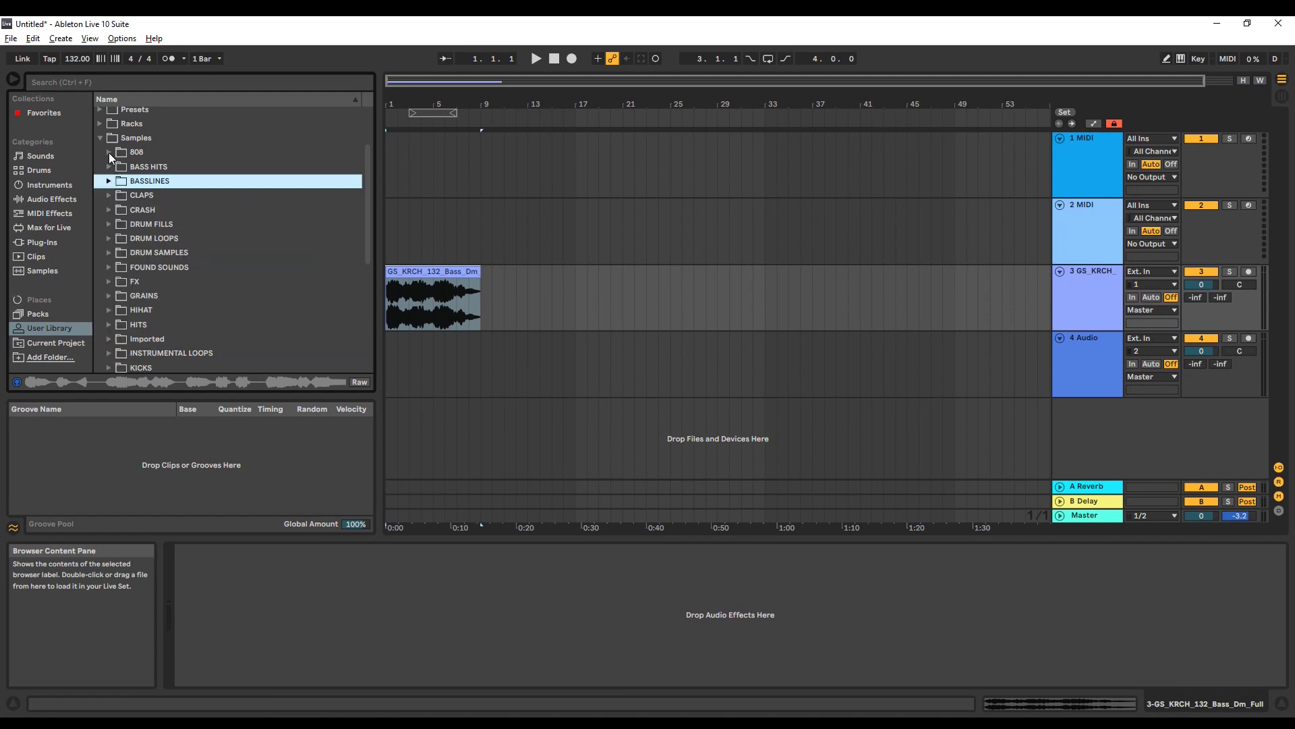
- Expand the 808 Huge subfolder and preview Kick 808 Elastic UZ.wav and RANDOMER_kick_808_distorted_fuzzy_01_F#.wav
click(109, 151)
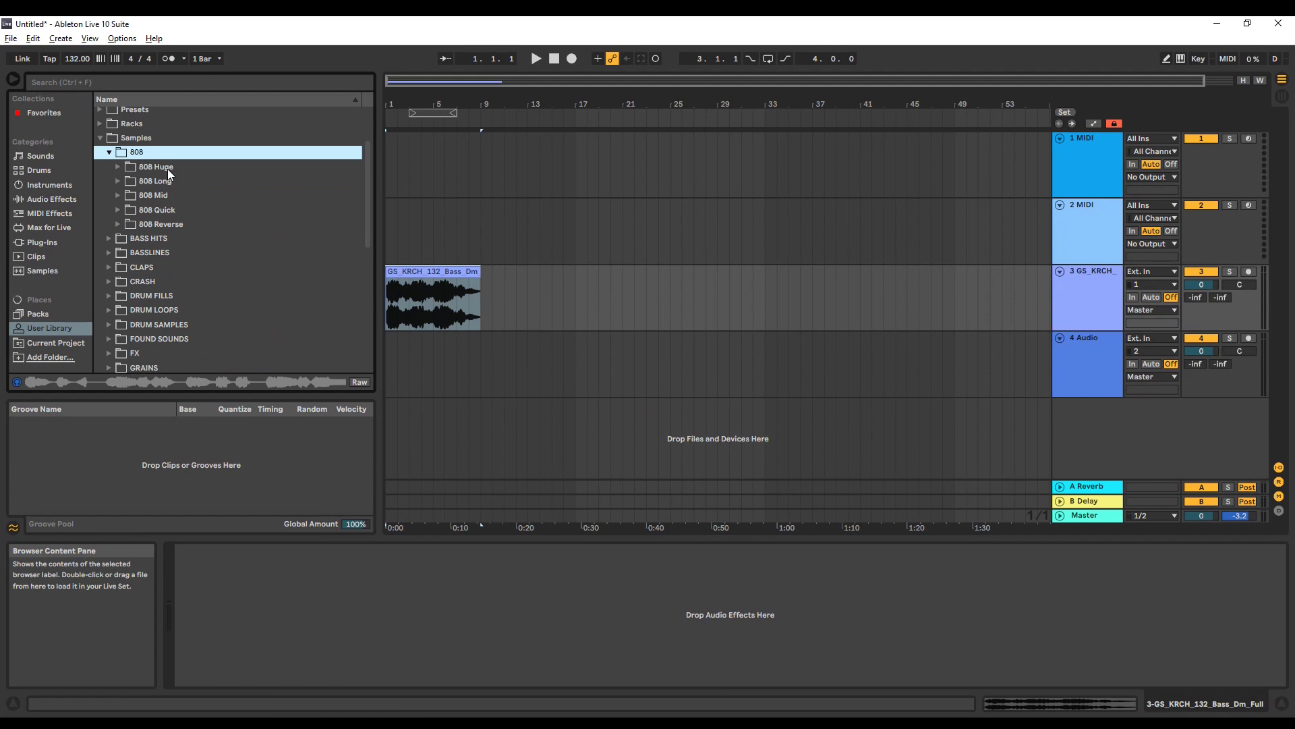
click(119, 167)
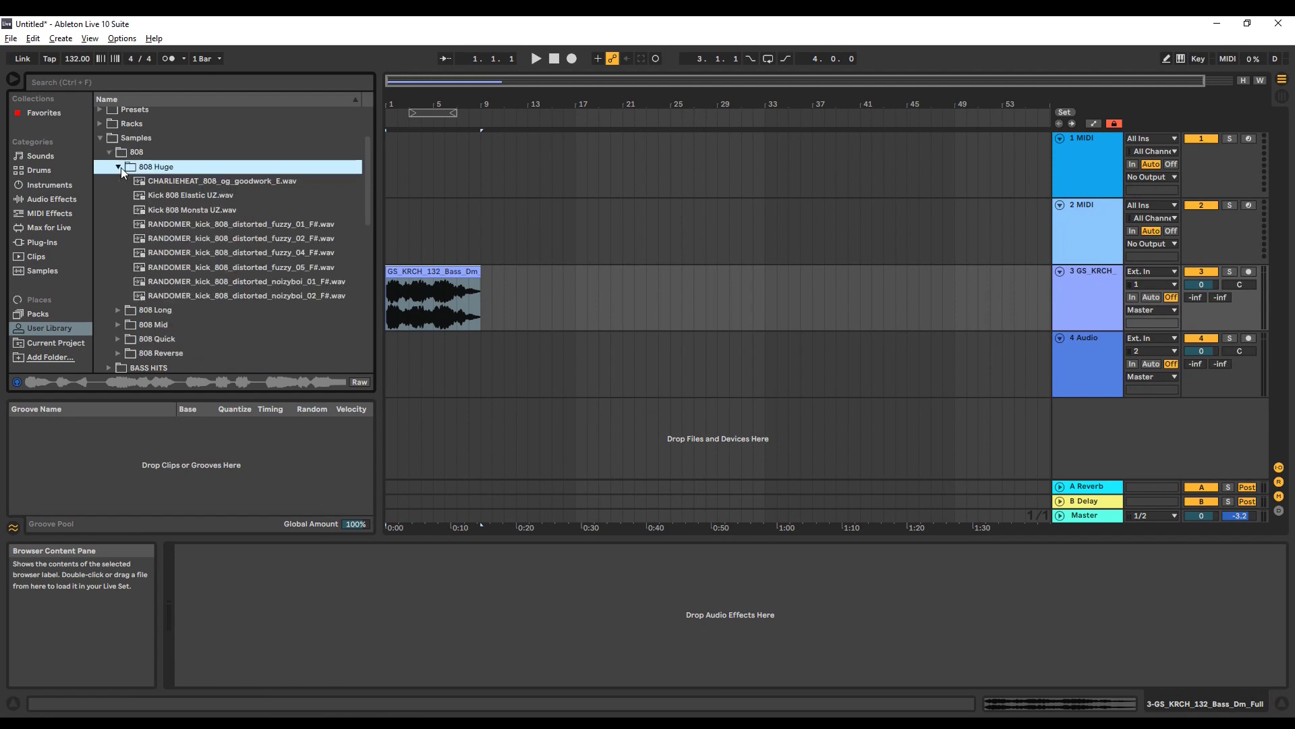
click(213, 196)
click(206, 225)
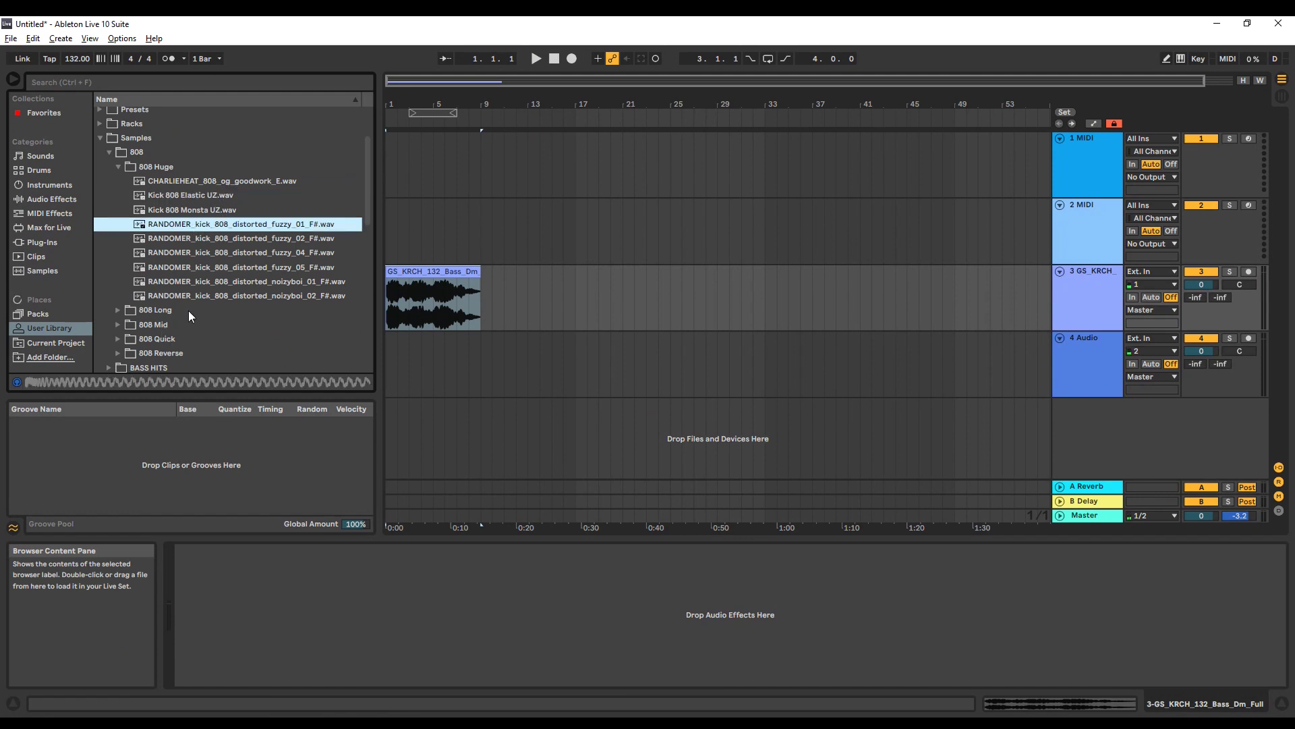
- Stop the preview playback and delete the bass loop clip from track 3
key(space)
key(space)
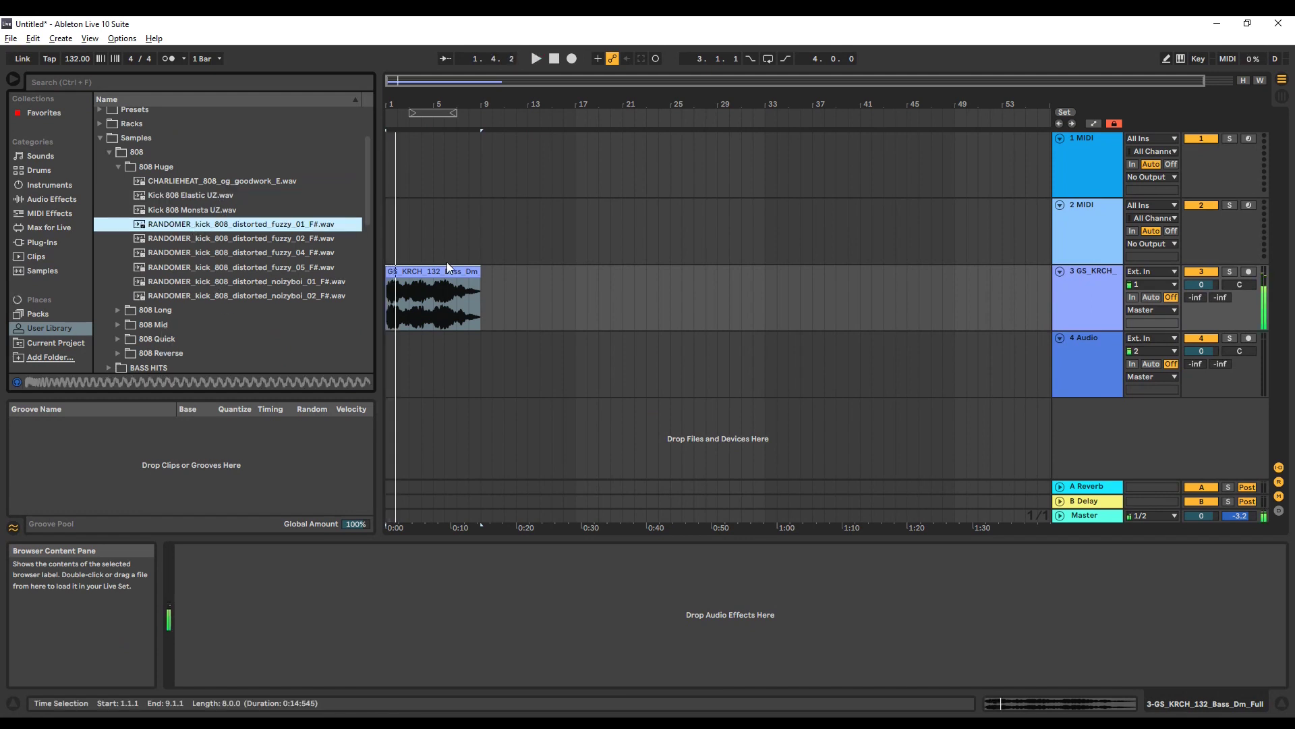
click(450, 269)
key(Delete)
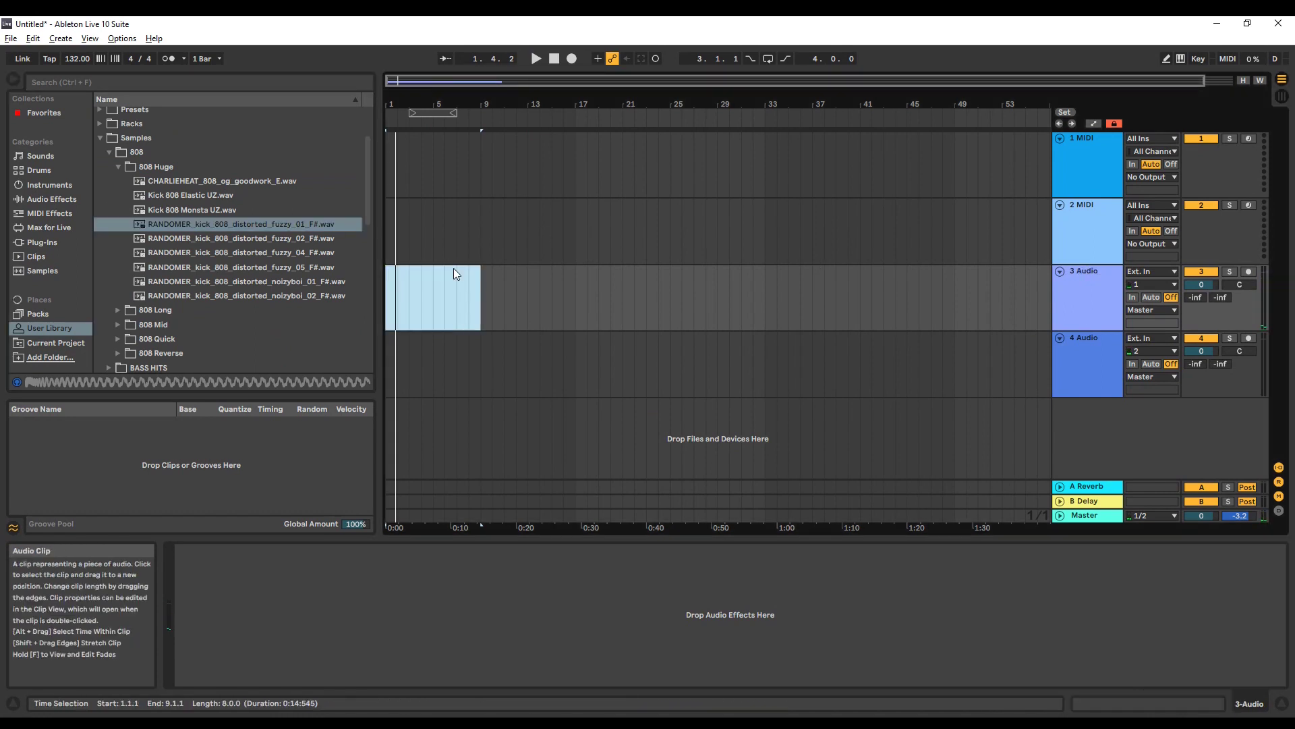
- Preview Bill 808 Bass 5 - F#.wav in the 808 Long folder and GS_KRCH_Bass_C_03.wav in the 808 Mid folder
click(117, 309)
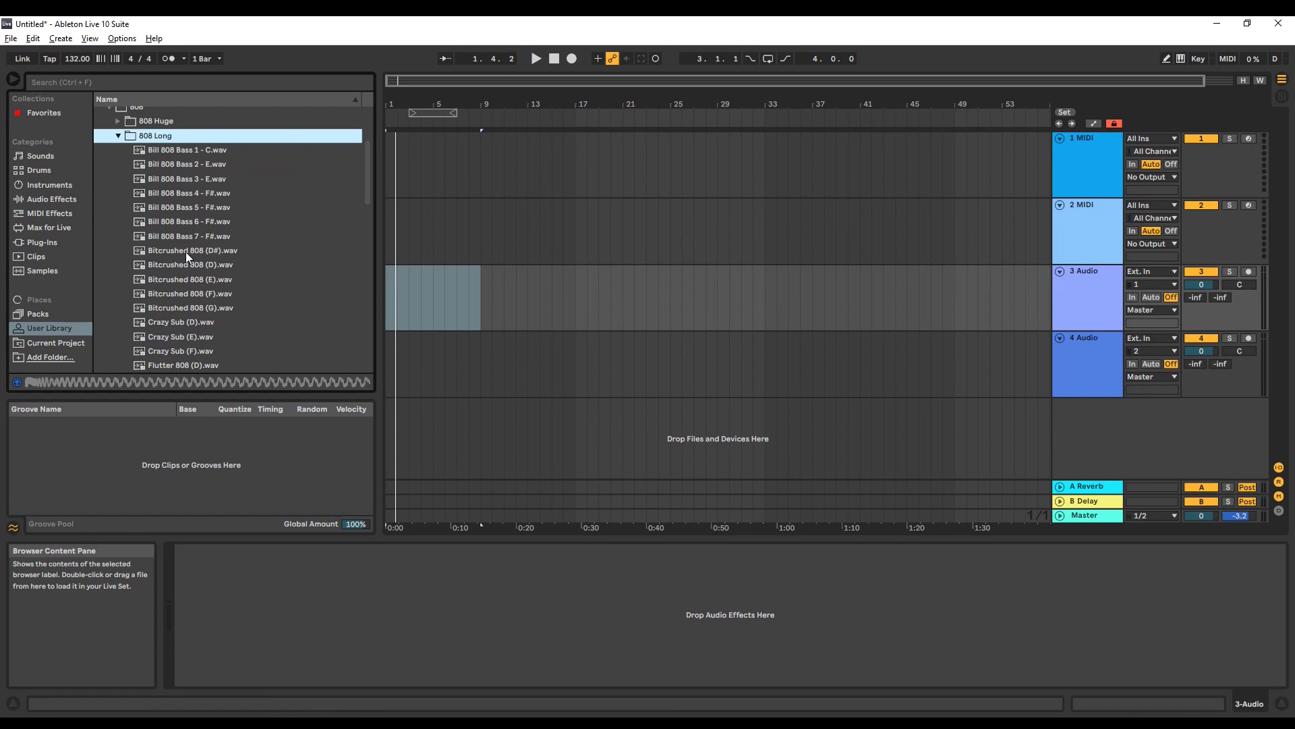
click(197, 208)
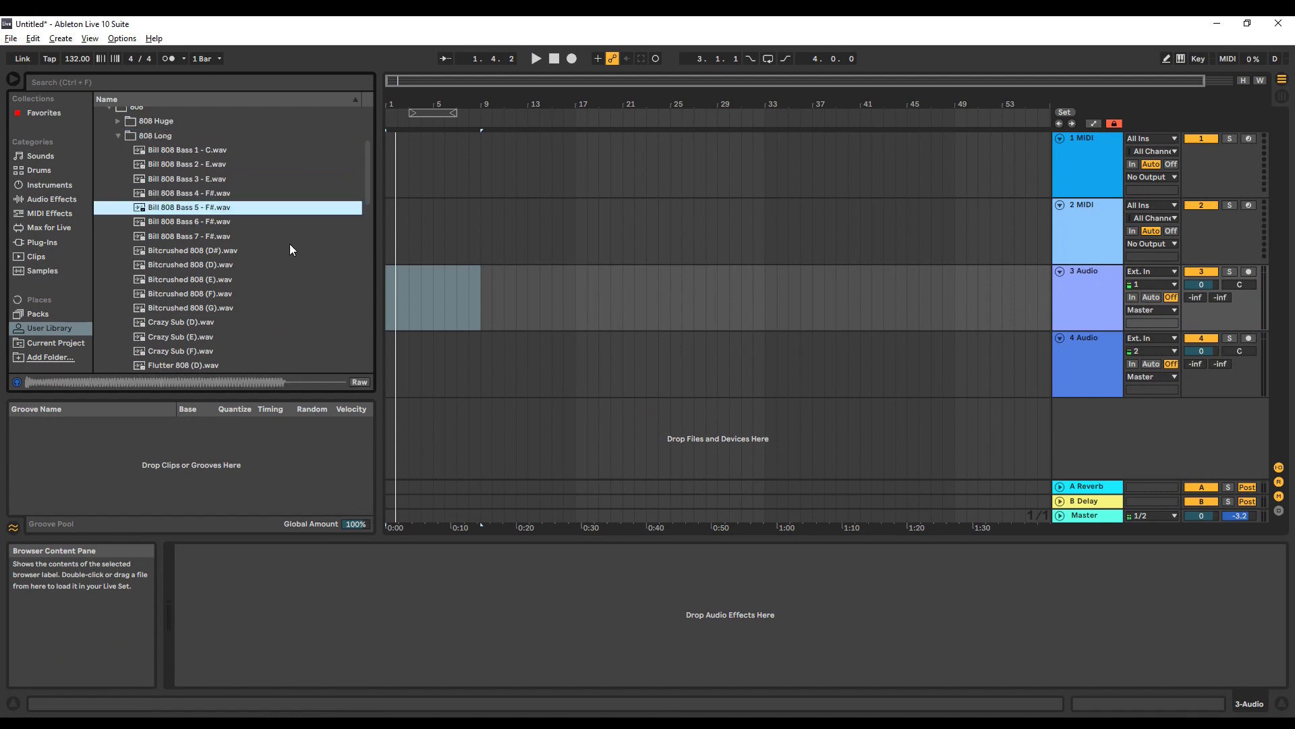
scroll(292, 245, down, 10)
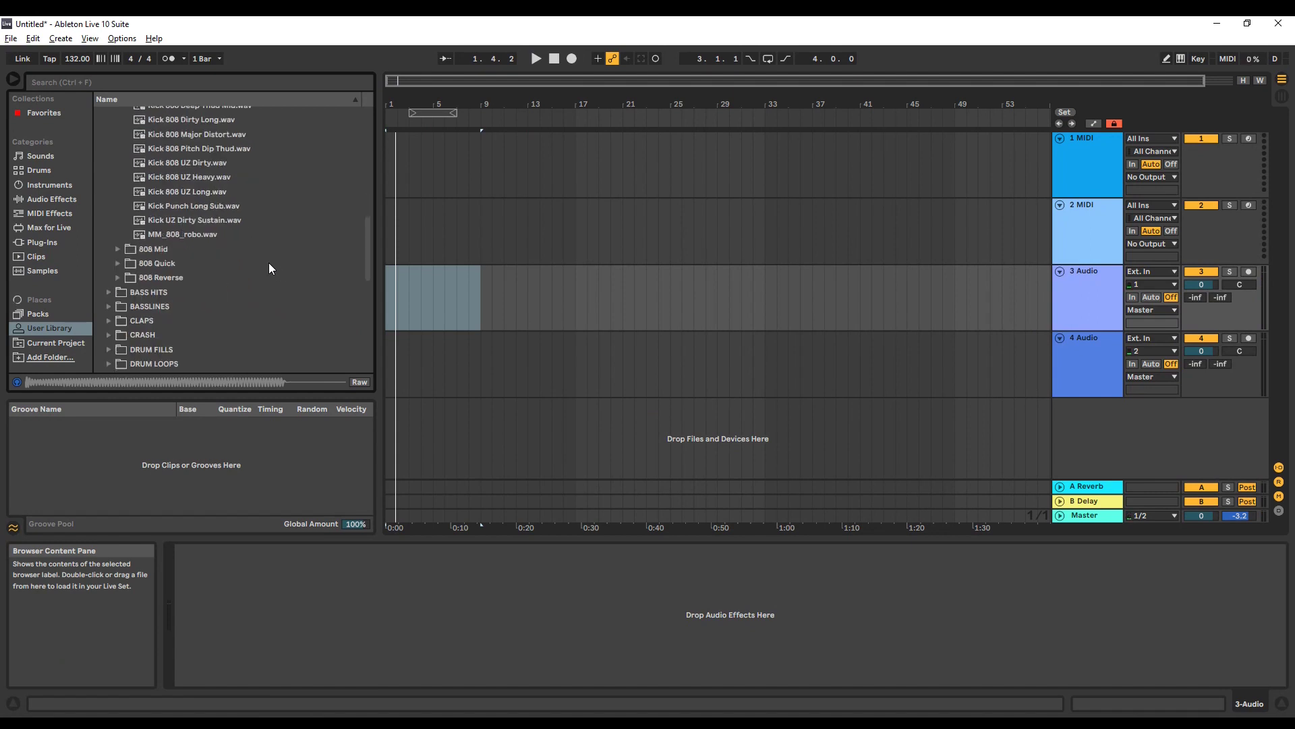
click(118, 249)
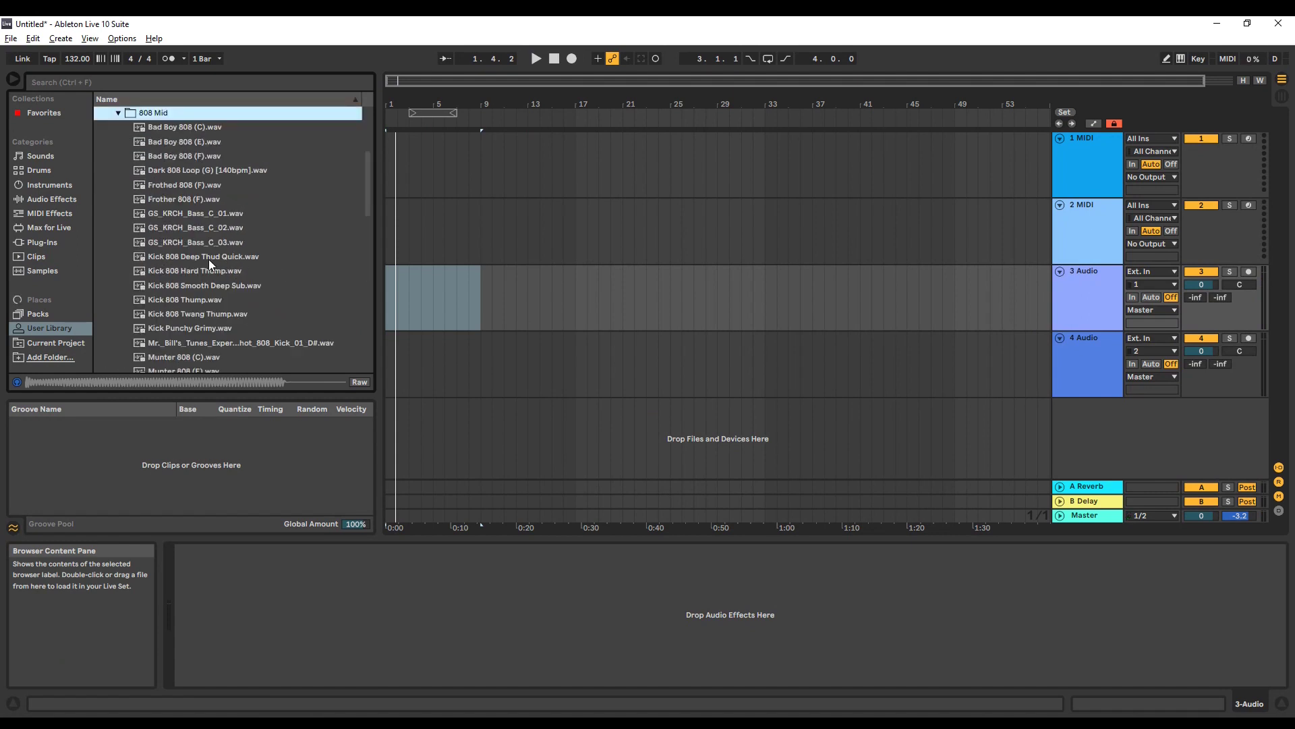
click(214, 245)
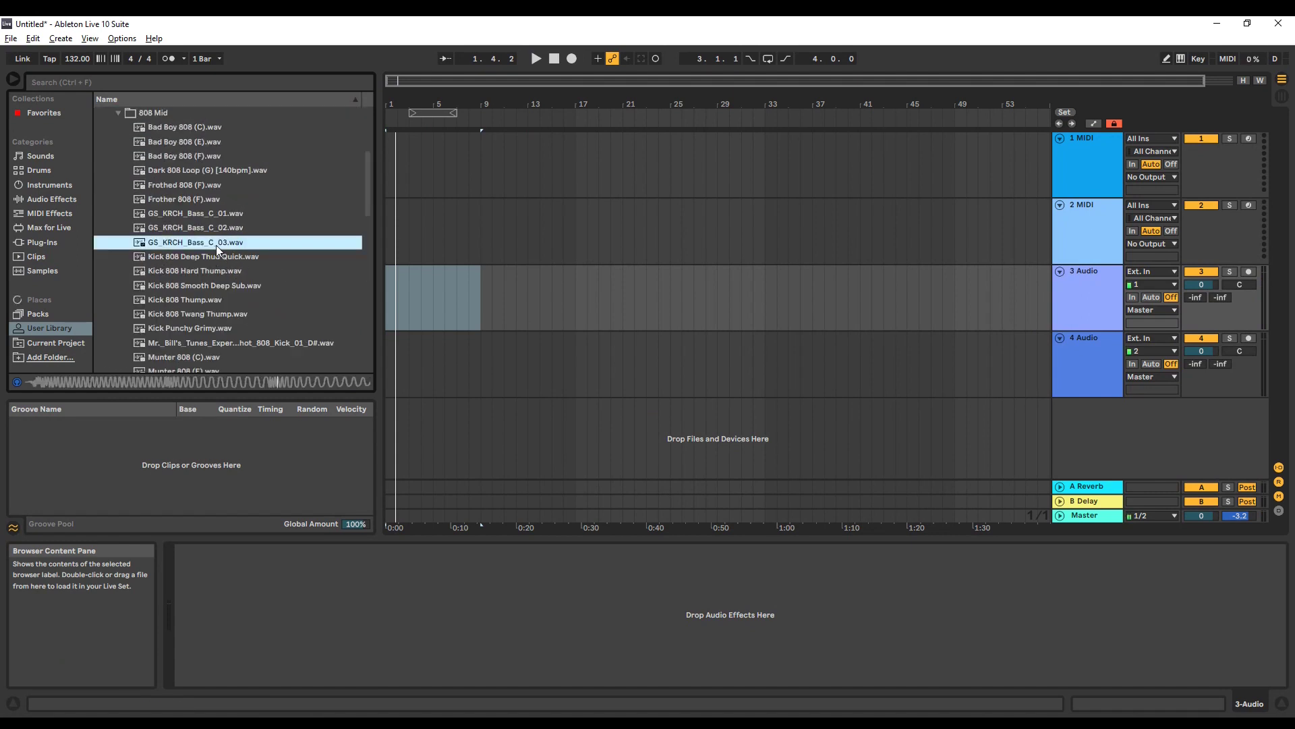
scroll(222, 244, down, 5)
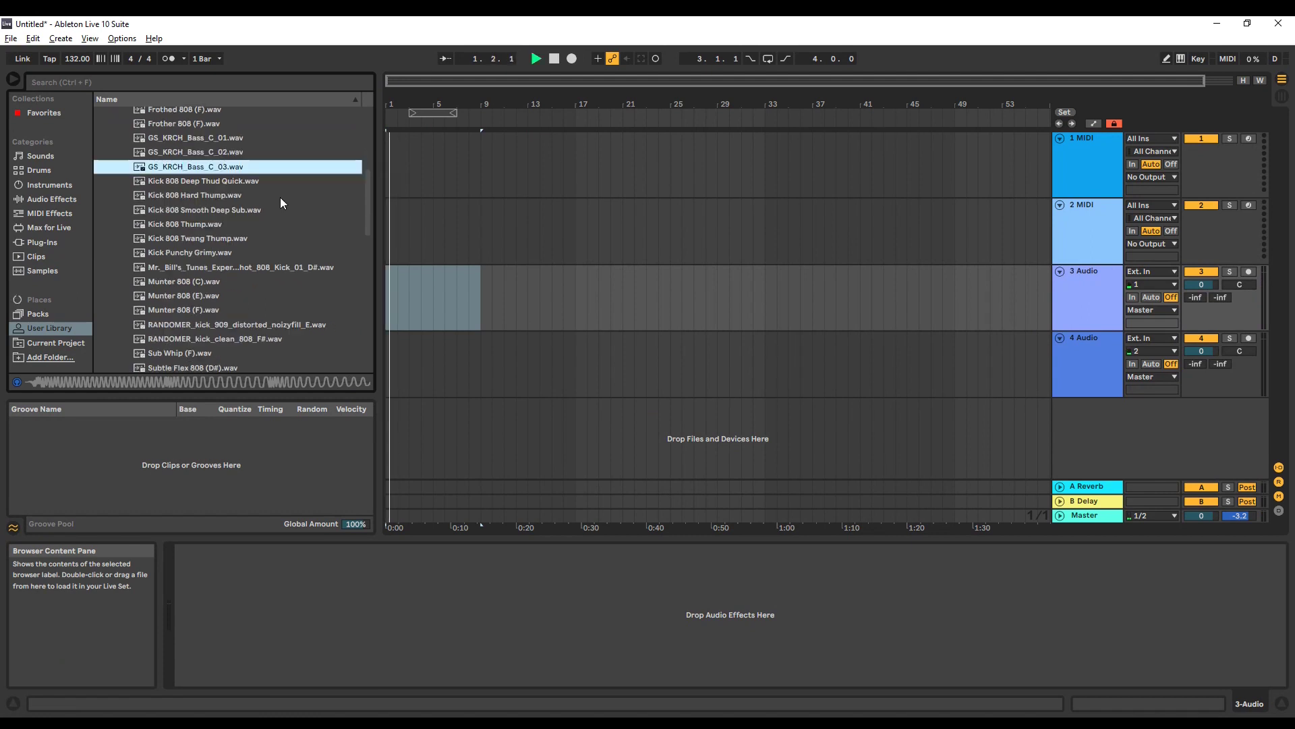
scroll(206, 266, down, 2)
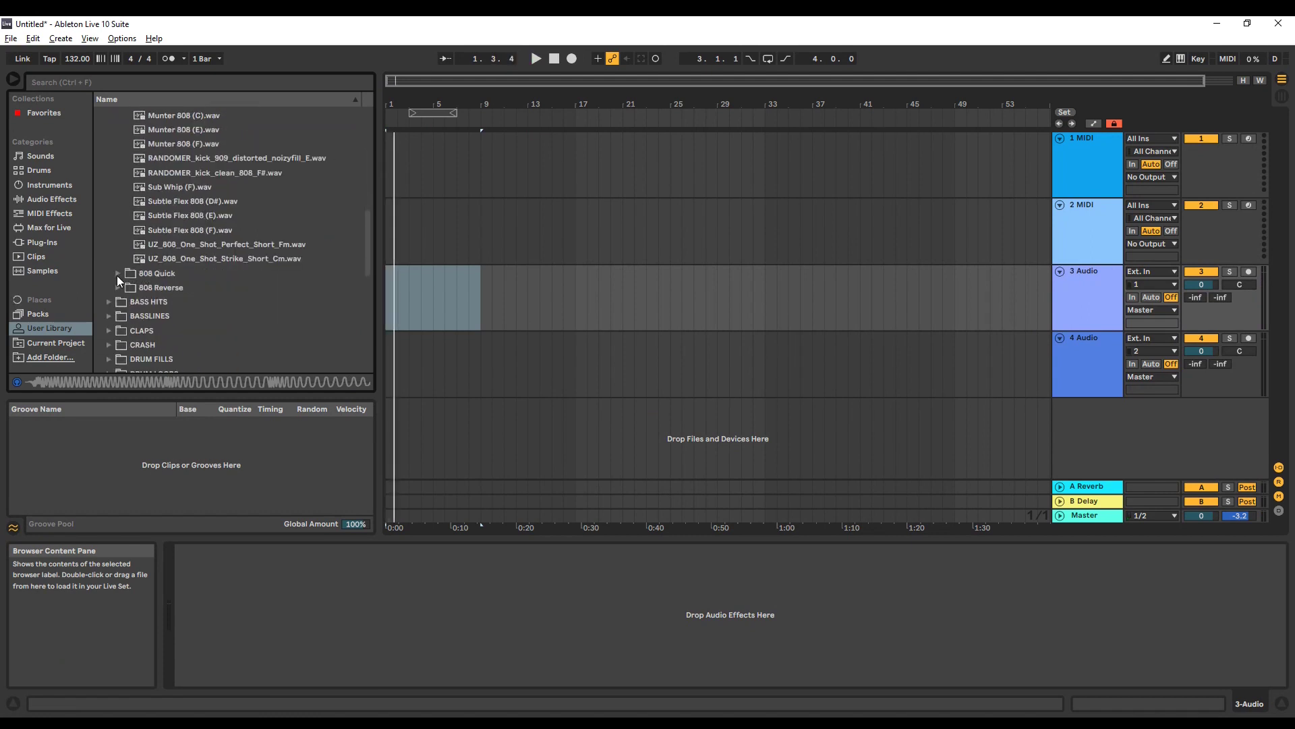
- Expand the 808 Quick folder and preview Kick Punchy 808.wav and Kick 808 Springy Thud.wav
click(117, 274)
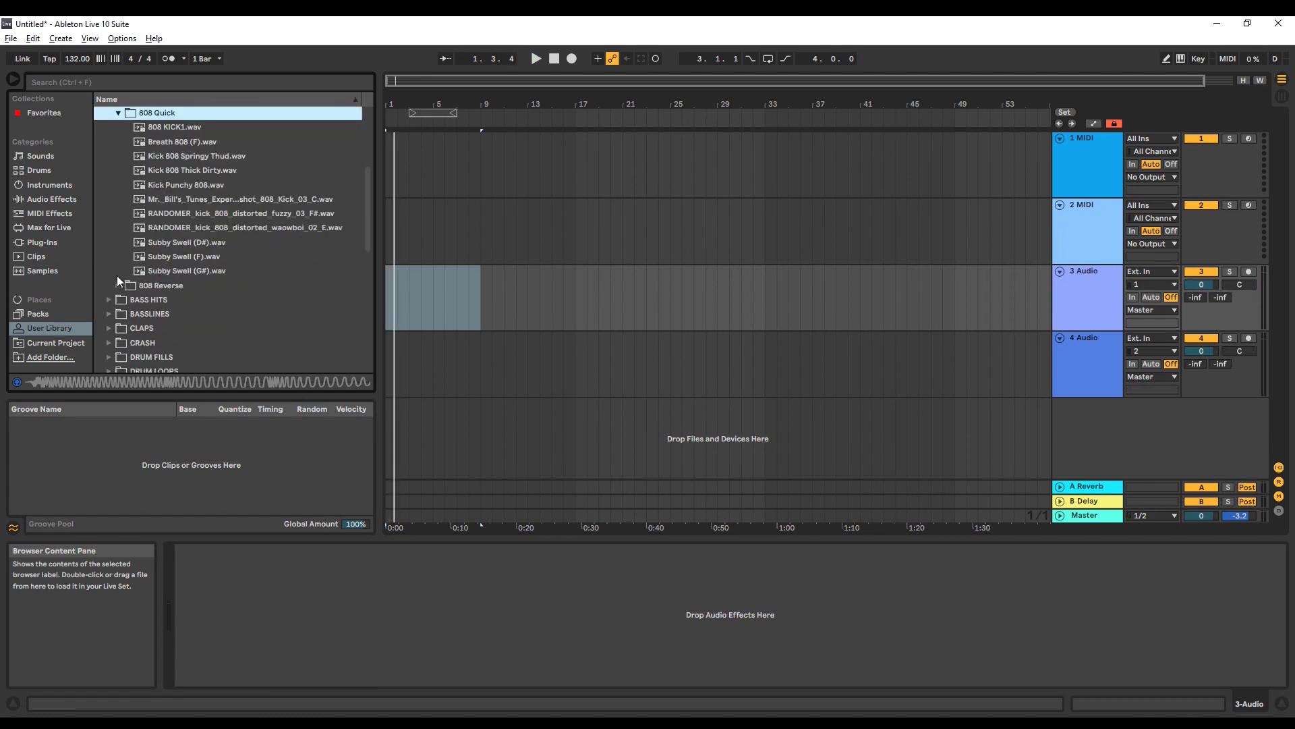
click(194, 187)
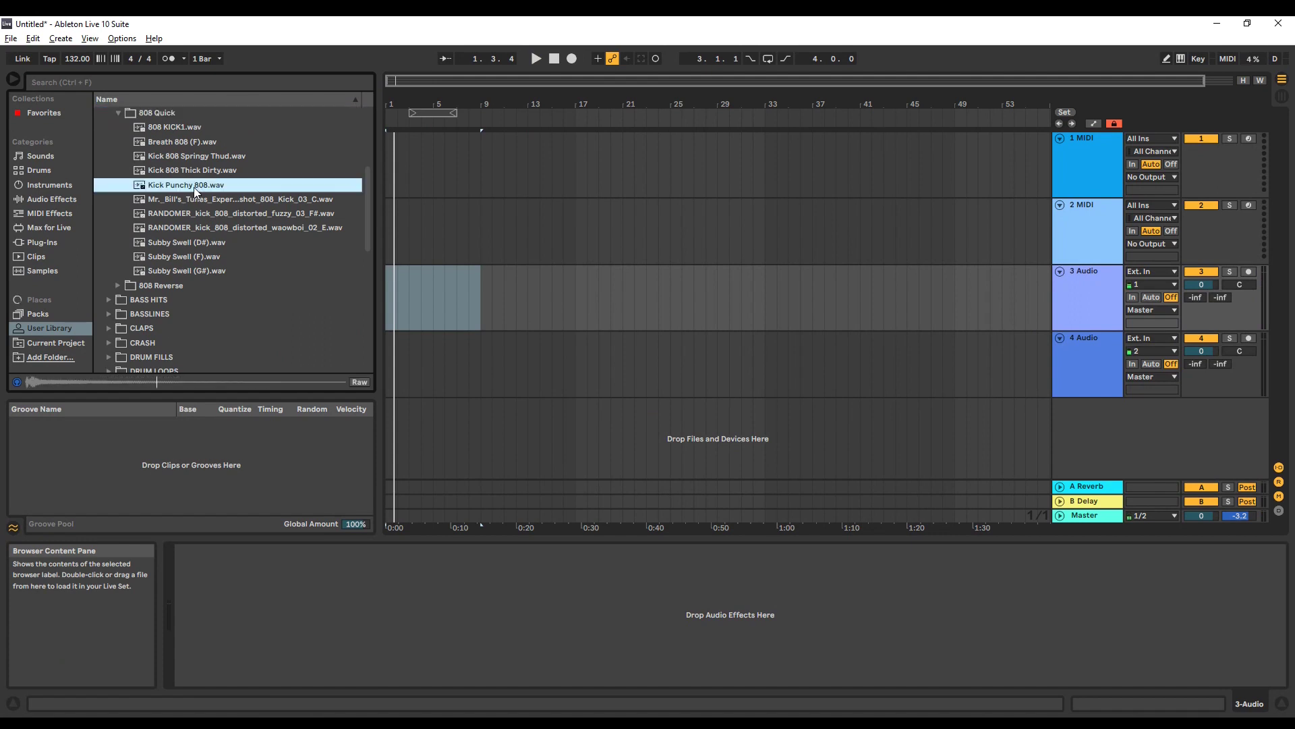
click(194, 157)
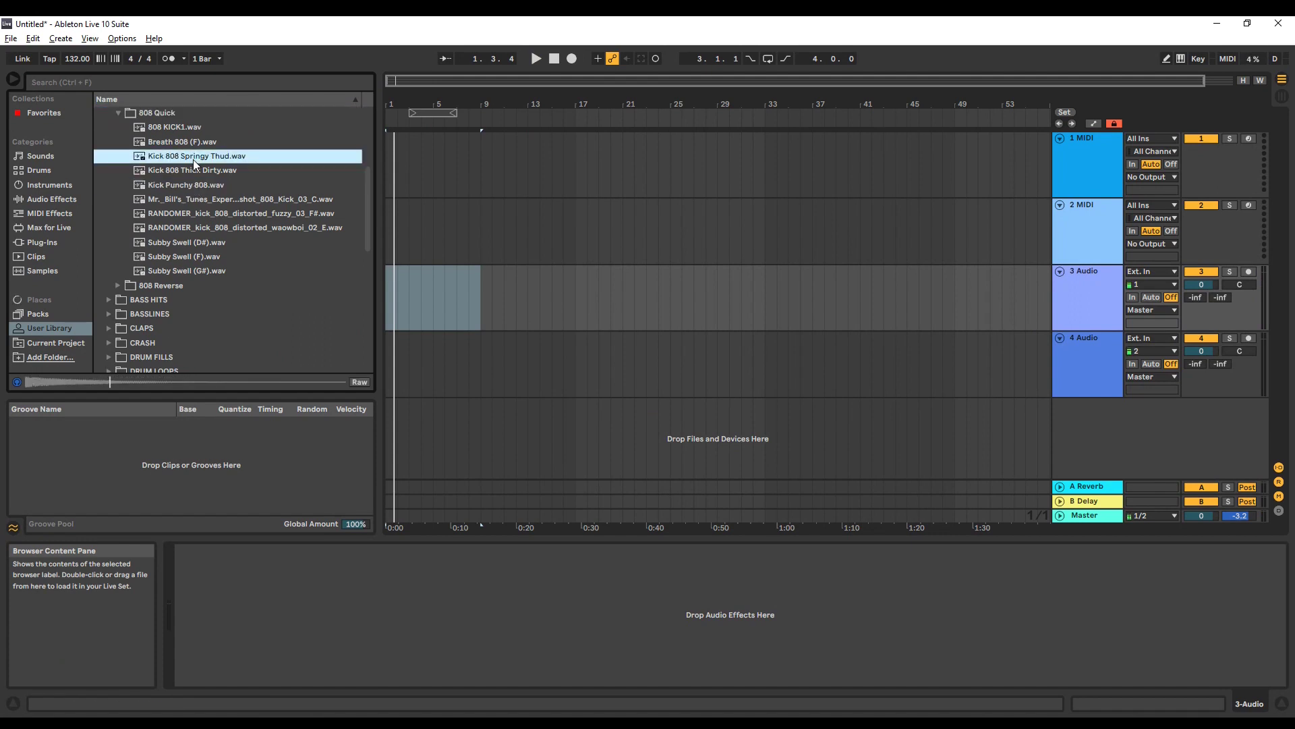
- Expand the 808 Reverse folder, preview 808 Hard Thump Reverse.alc, and stop playback
scroll(135, 201, down, 2)
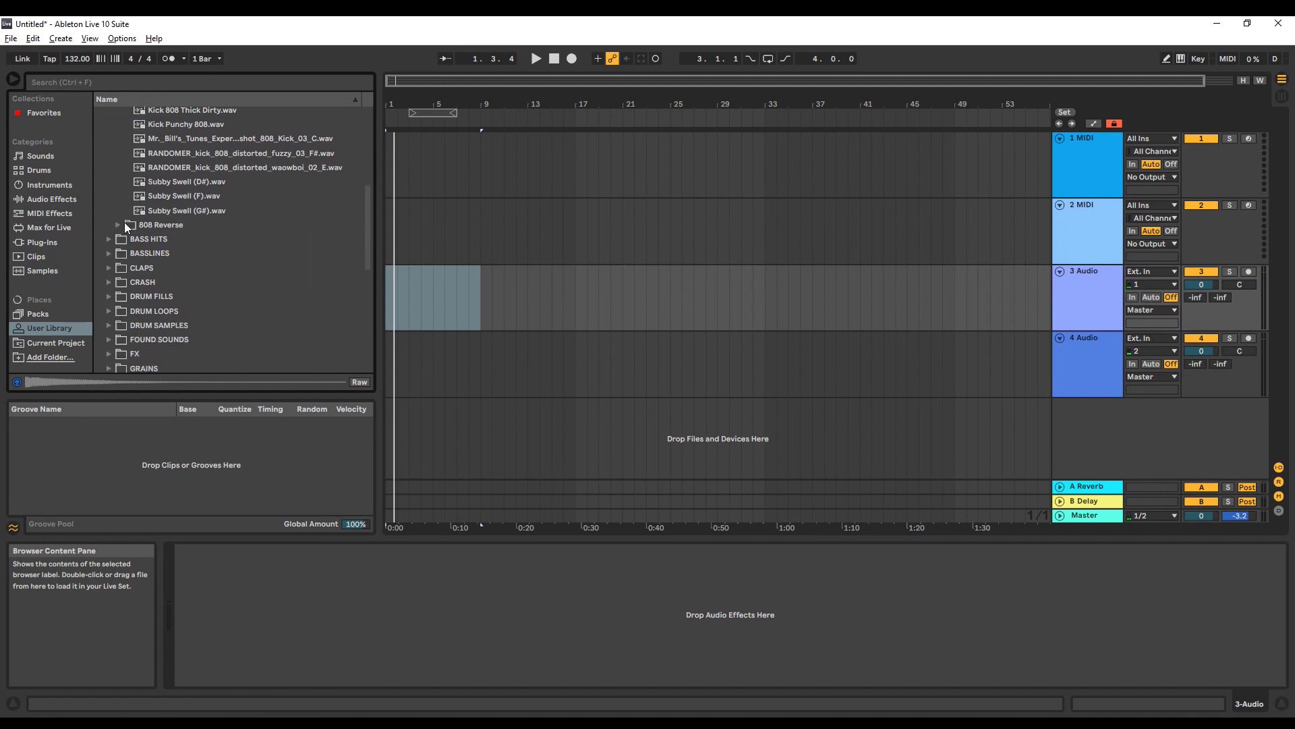
click(118, 225)
scroll(202, 179, up, 2)
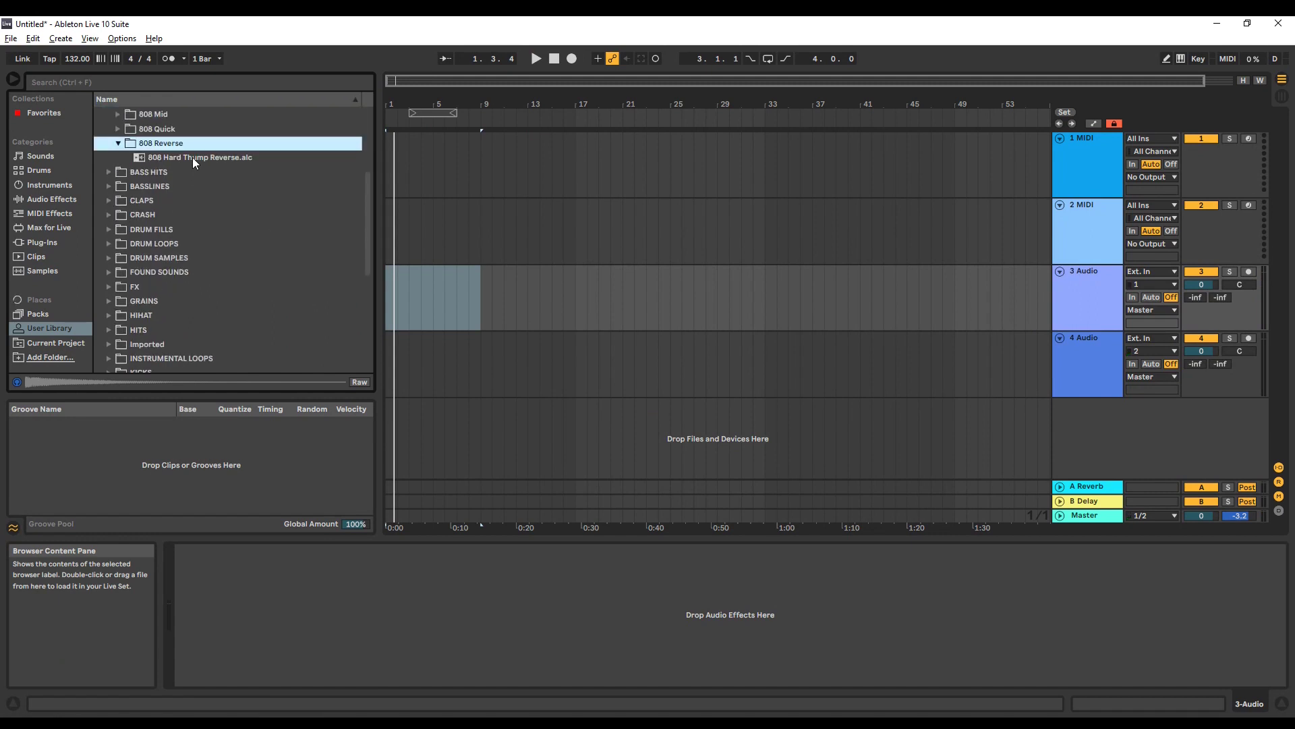
click(192, 157)
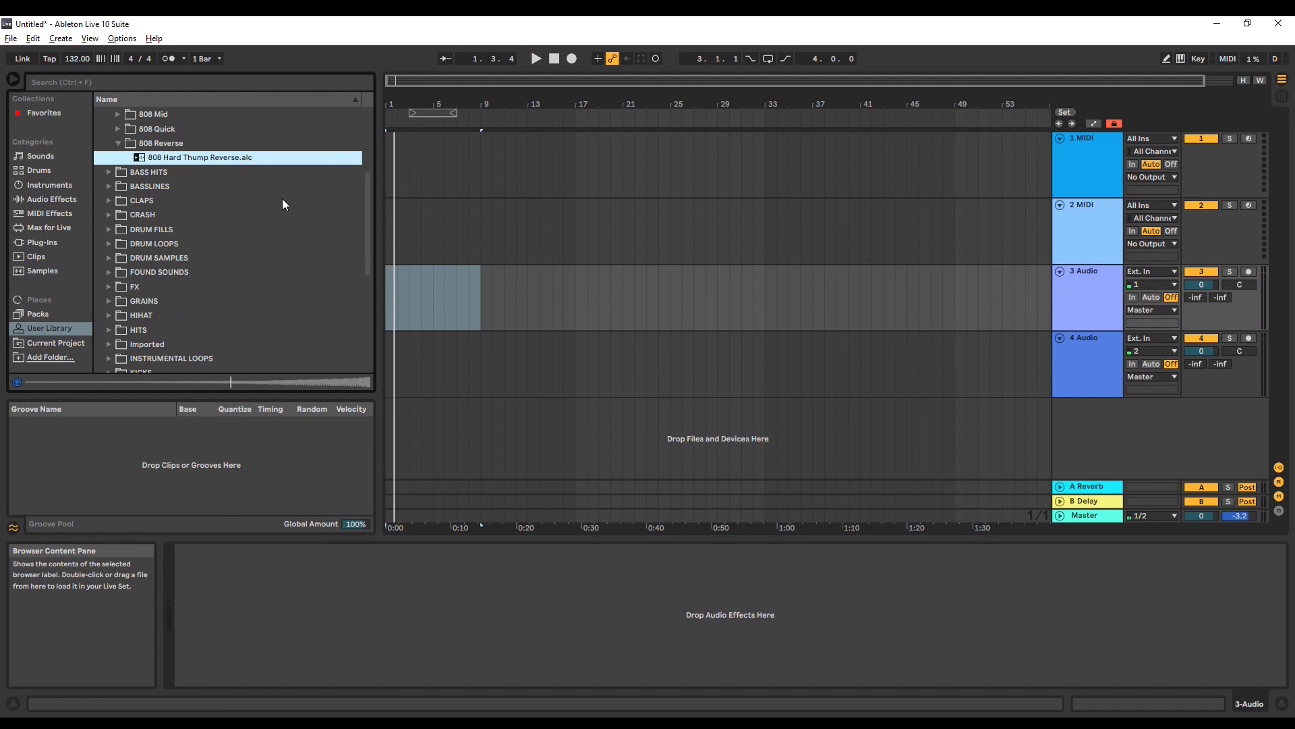
key(space)
key(space)
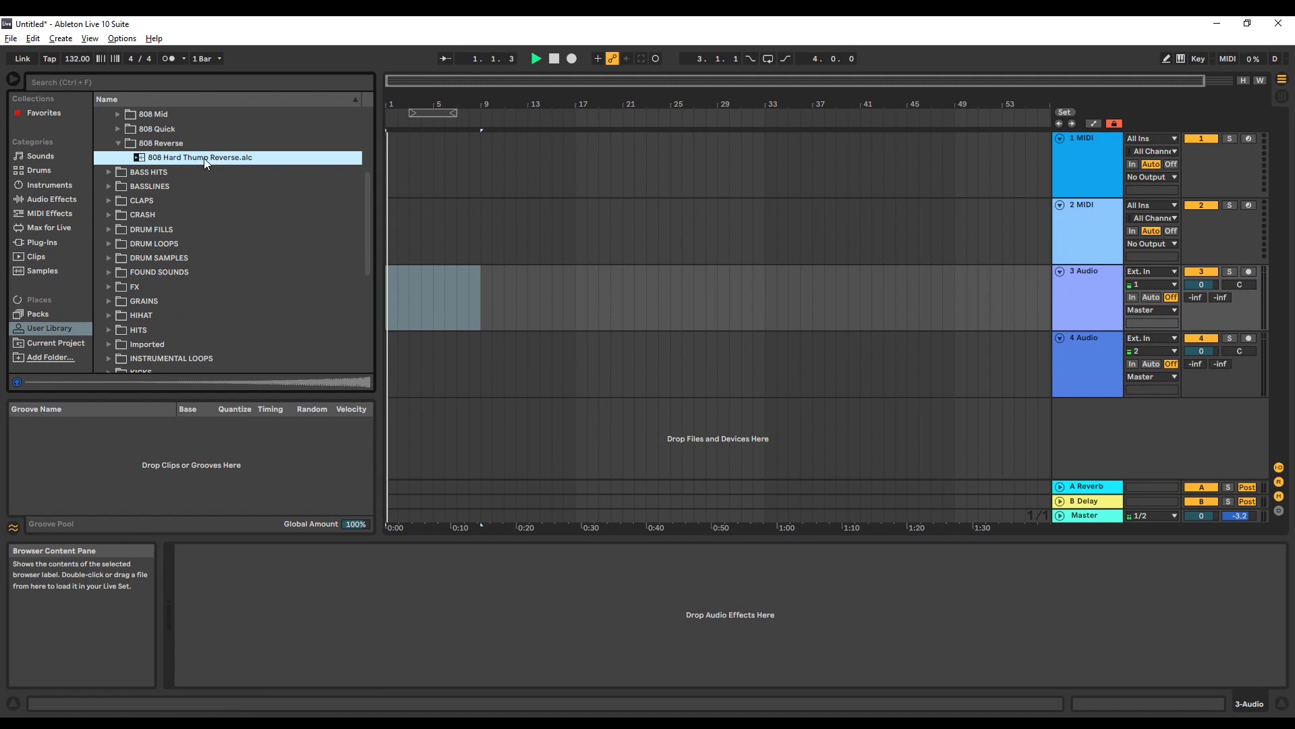
- Look through the contents of the BASS HITS, BASSLINES and CLAPS sample folders
click(108, 173)
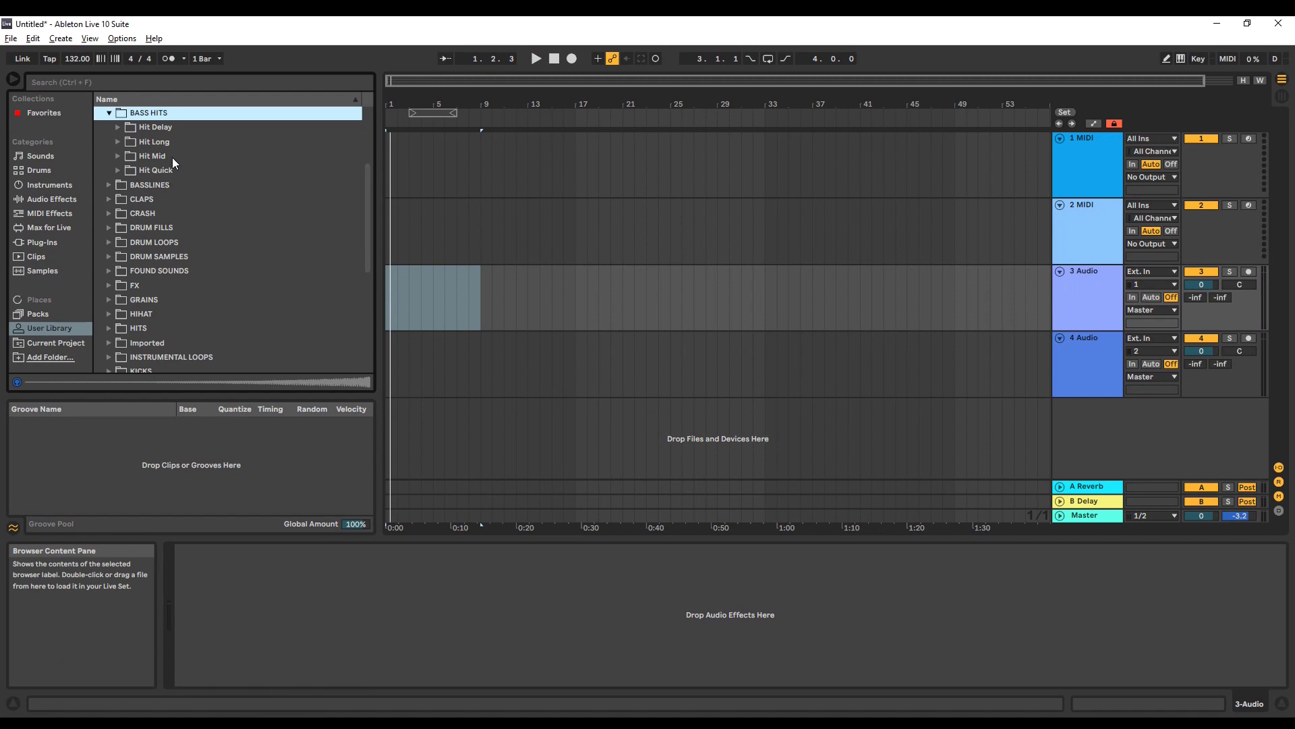
click(108, 184)
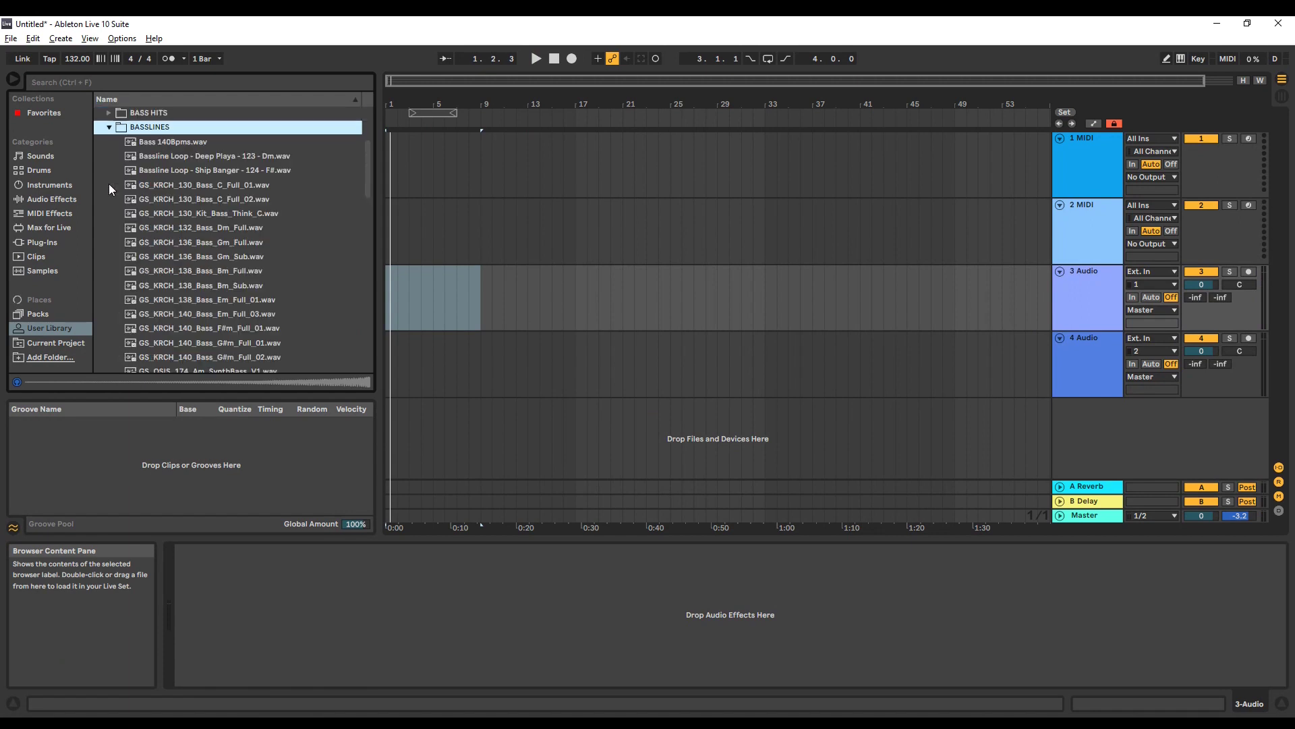
click(109, 127)
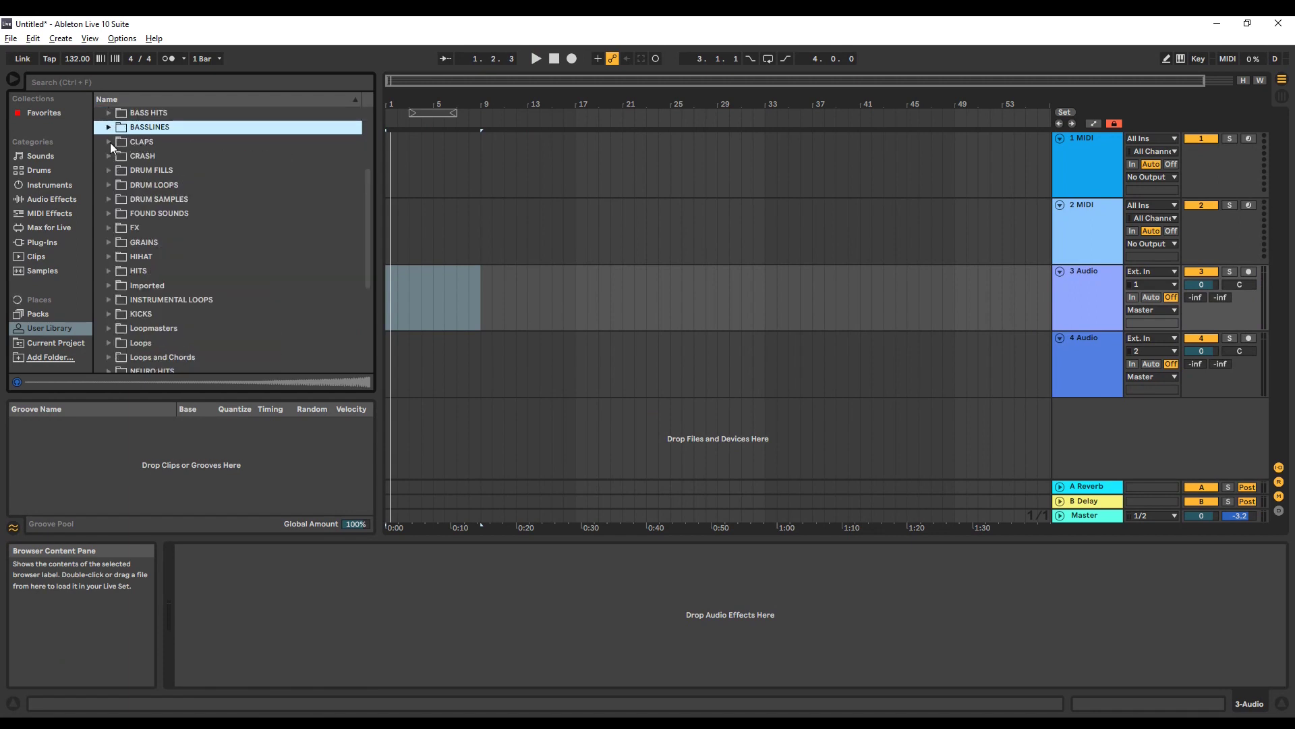
click(108, 142)
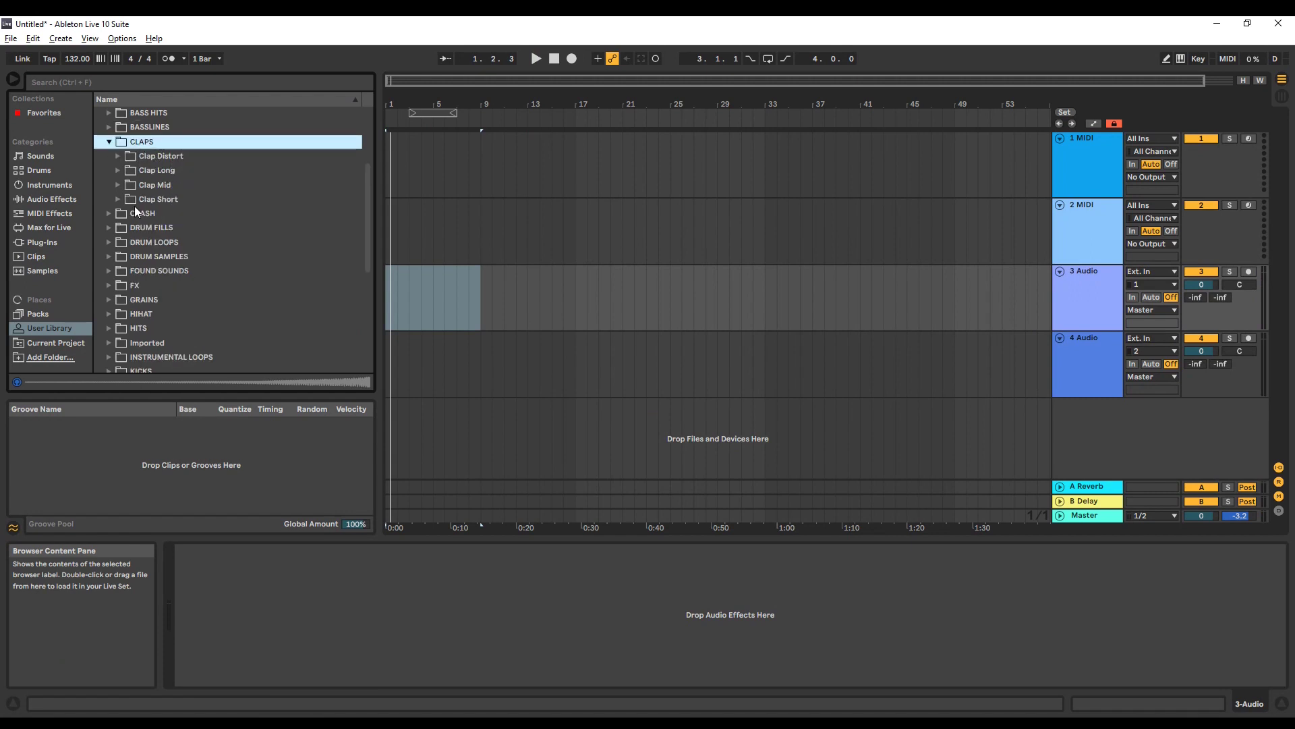
- Expand the CRASH folder and look through its crash, cymbal and ride samples
click(108, 214)
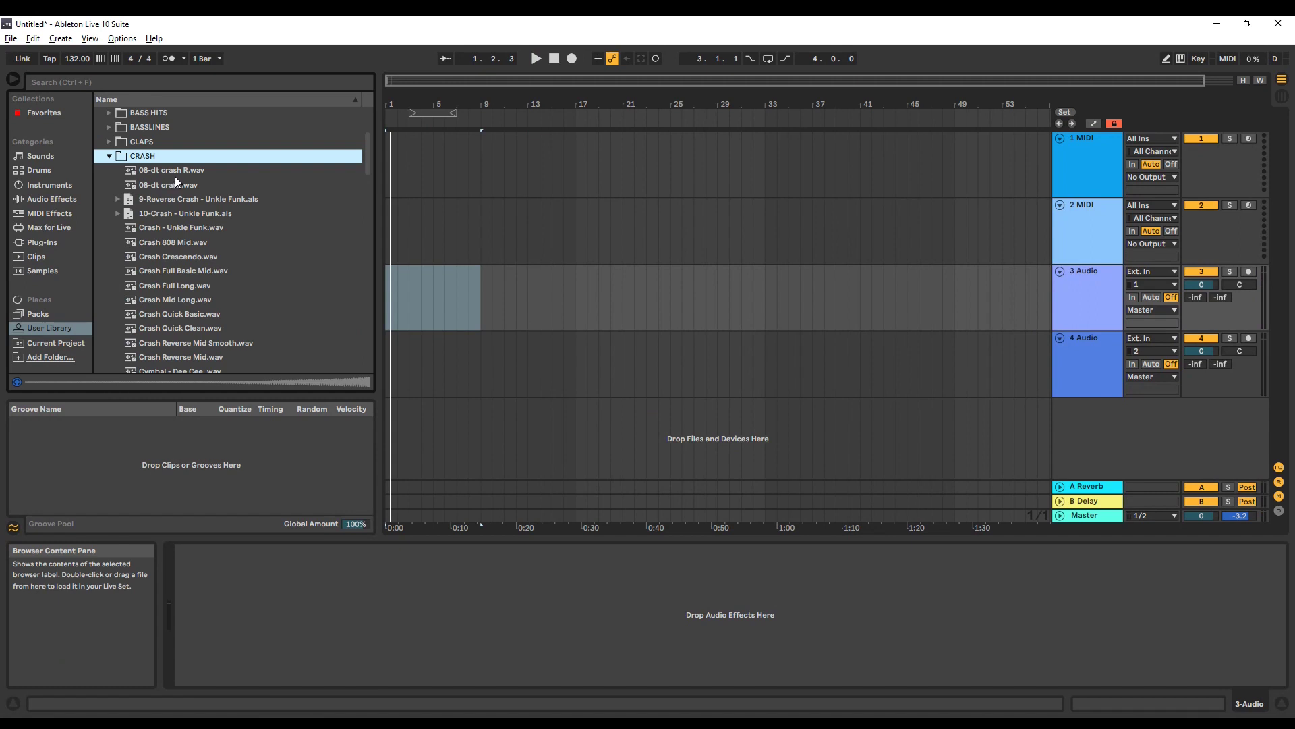
scroll(191, 203, down, 10)
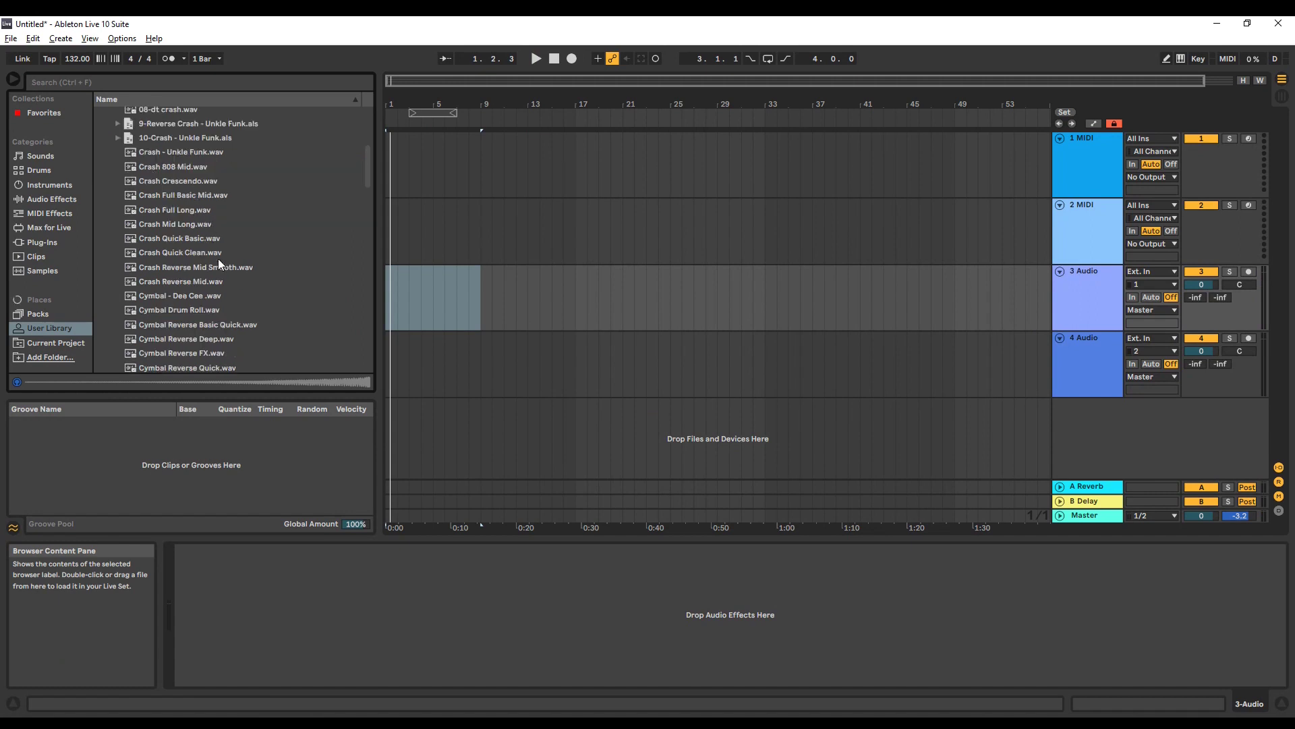
scroll(172, 250, down, 10)
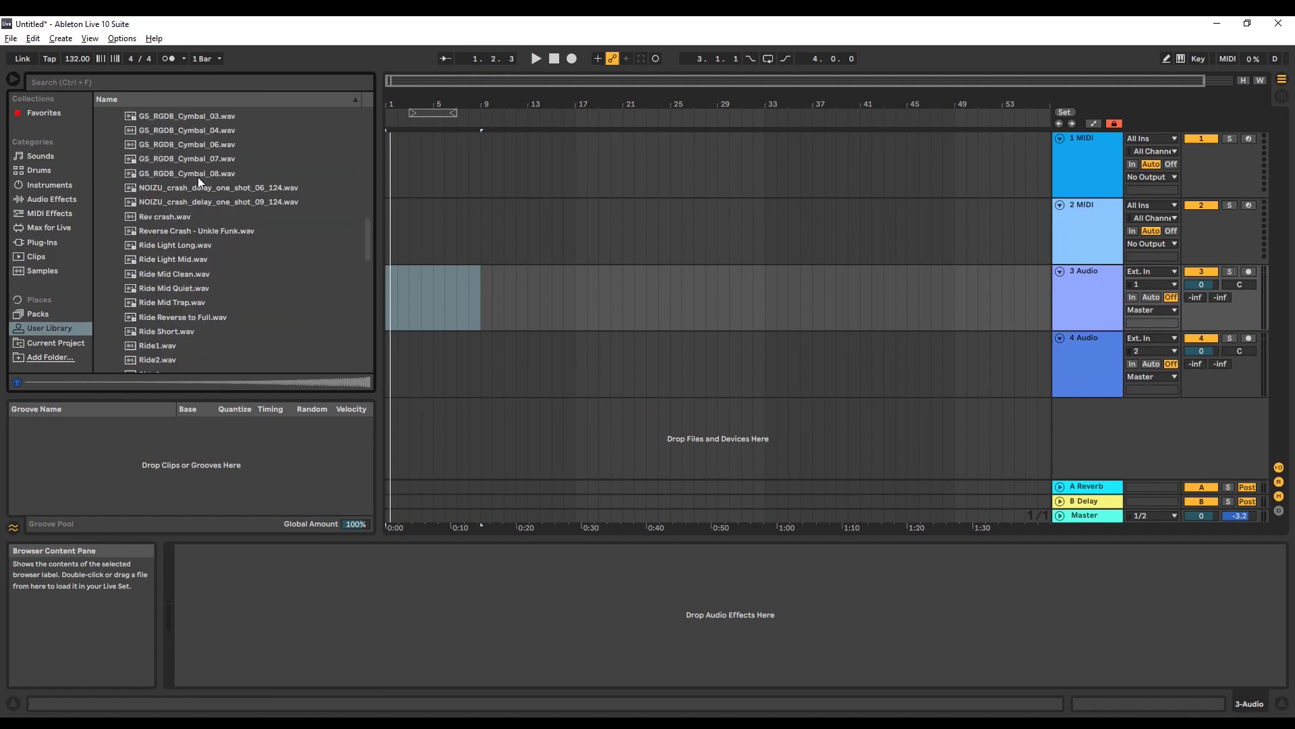
- Expand the DRUM FILLS and DRUM LOOPS sample folders and look through their subfolders
scroll(205, 189, down, 10)
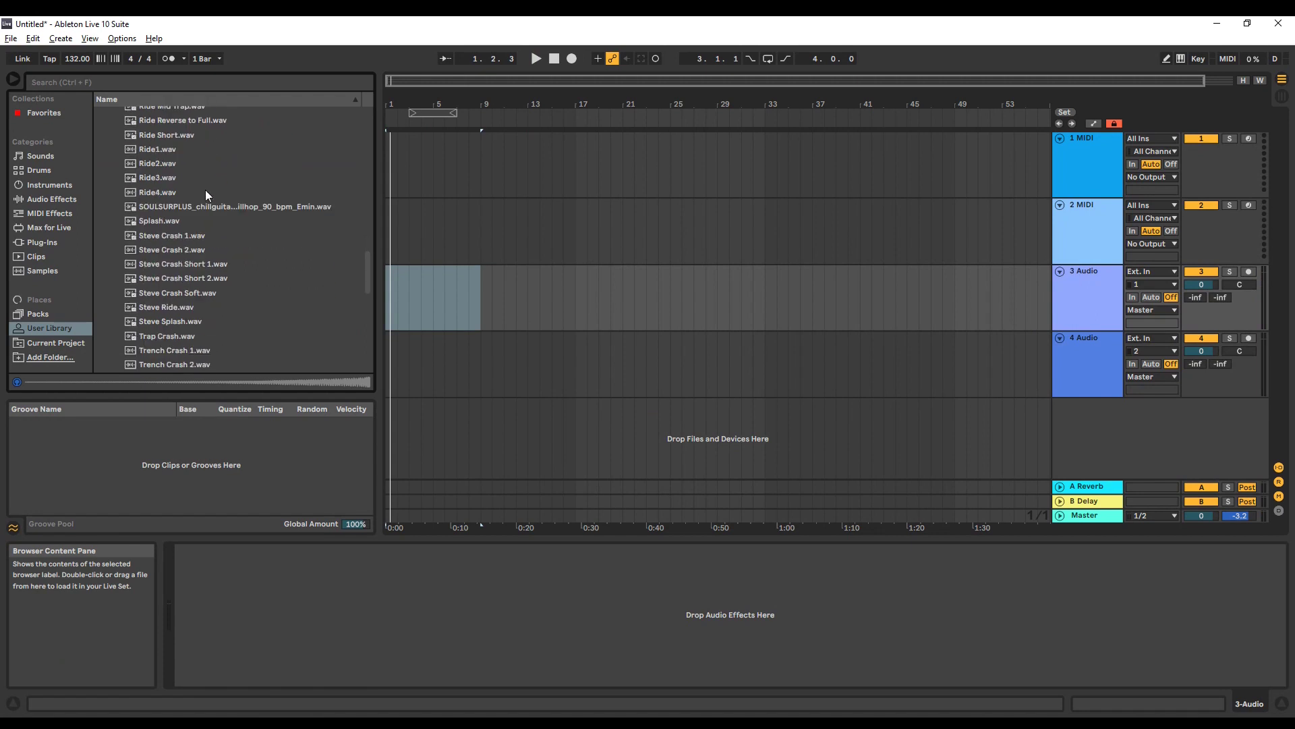
click(123, 209)
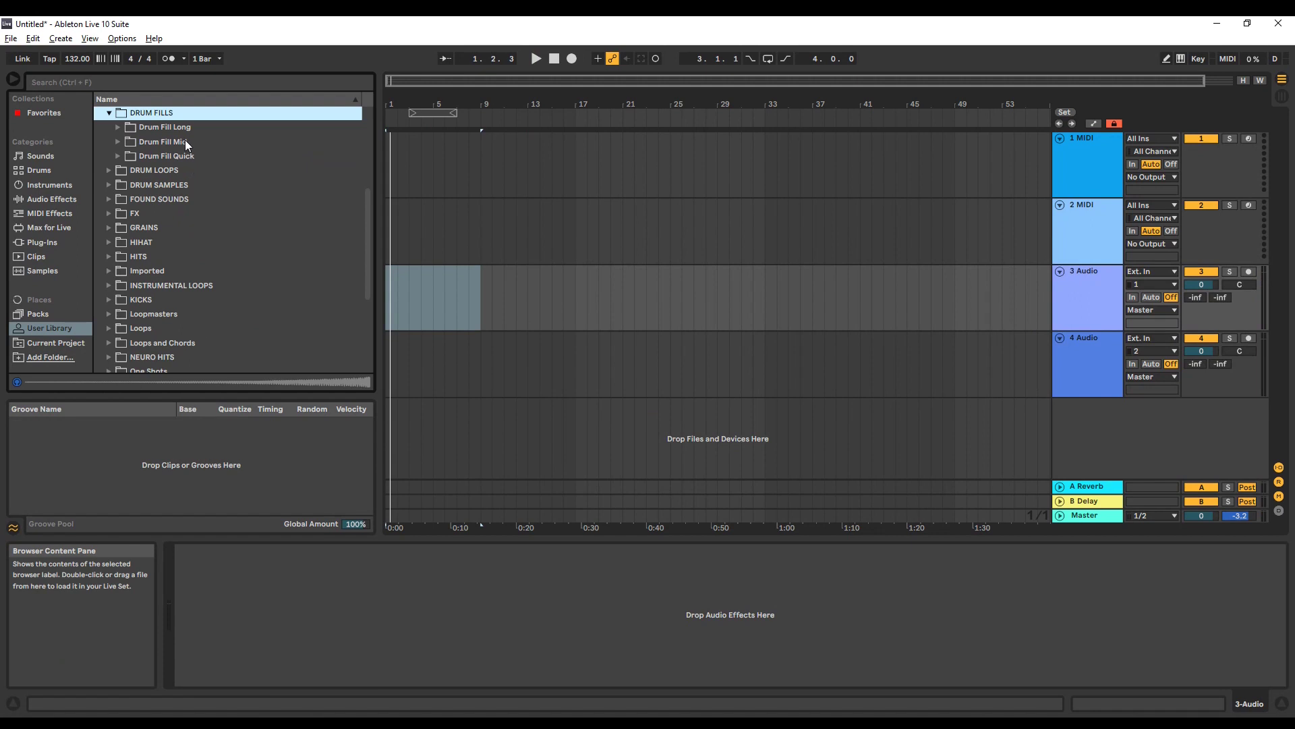
click(107, 171)
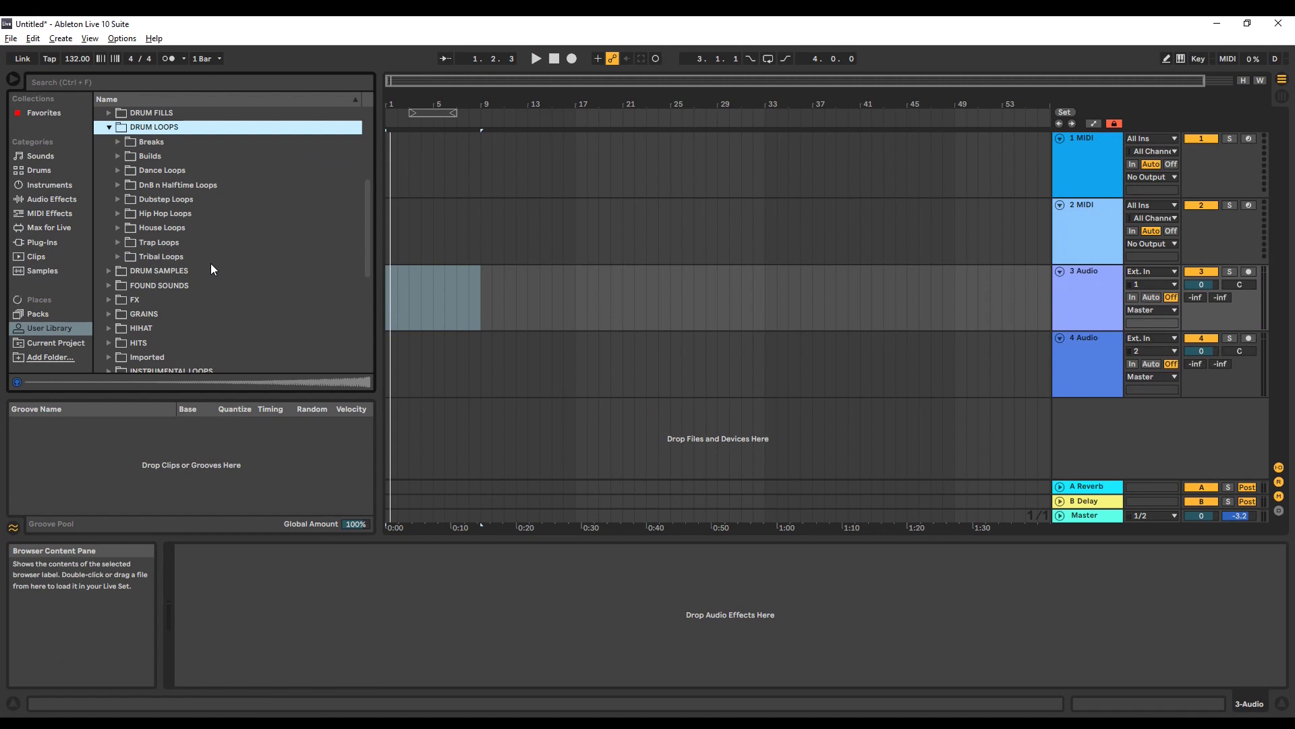
scroll(213, 272, up, 2)
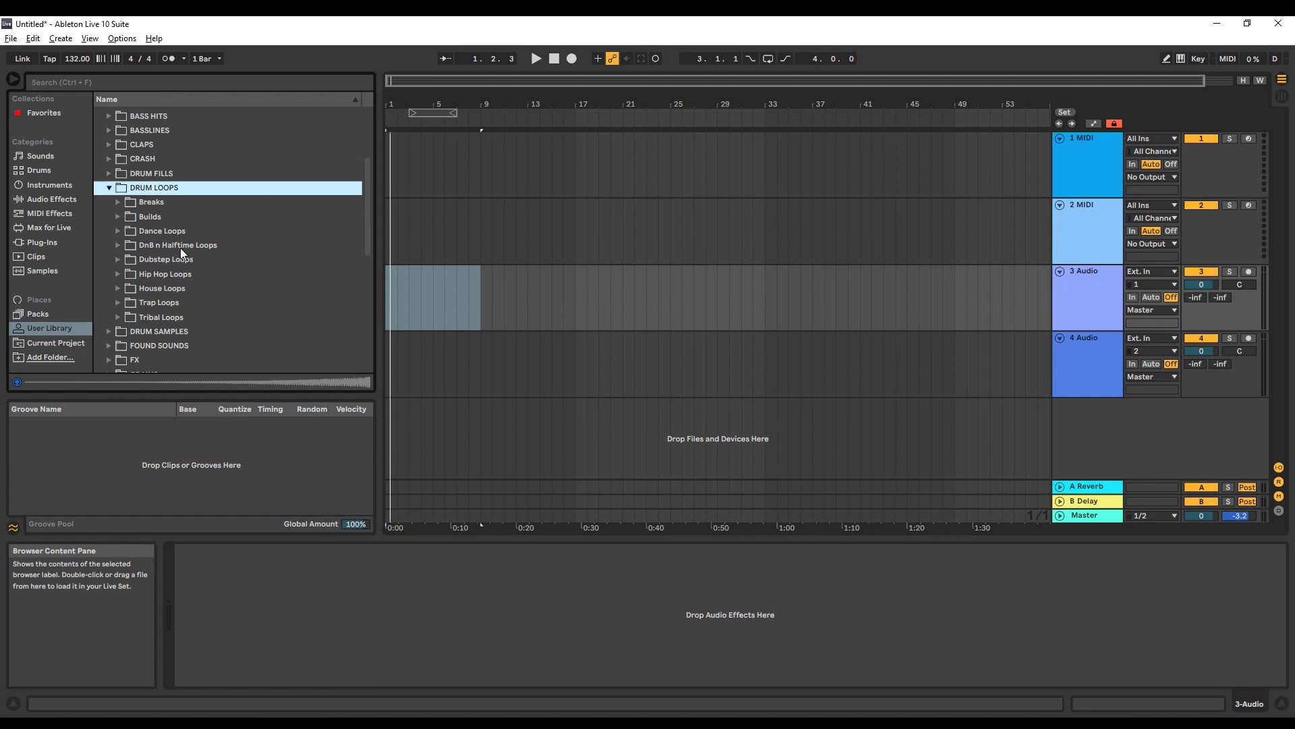
scroll(180, 249, down, 3)
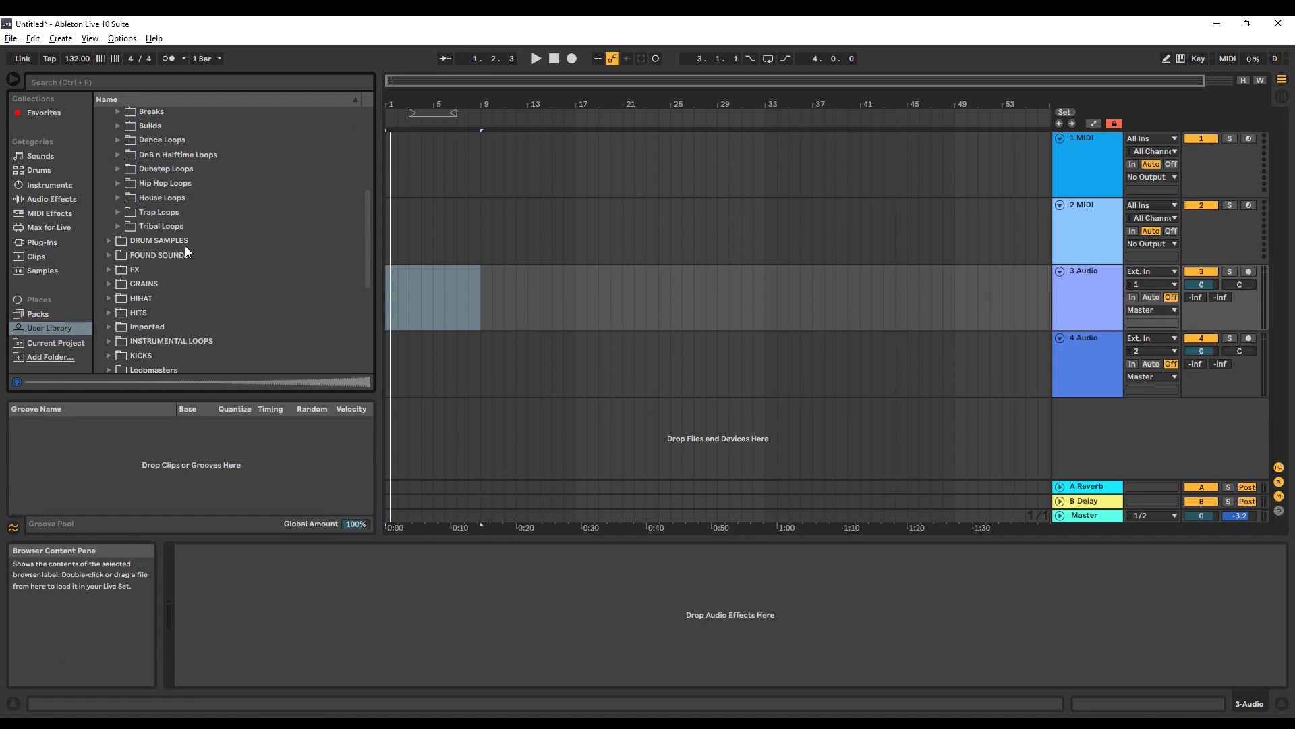
- Expand the DRUM SAMPLES, FOUND SOUNDS and FX folders to examine how their subfolders are sorted
click(108, 241)
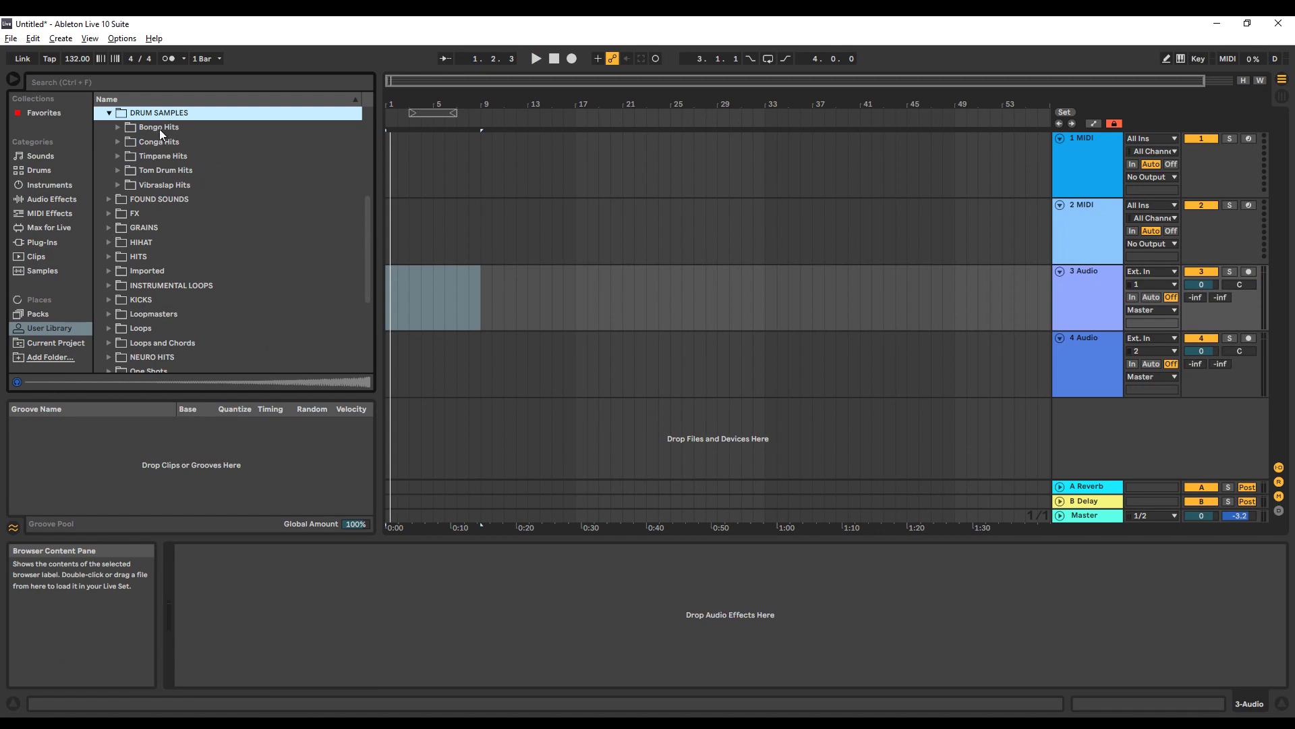
click(108, 198)
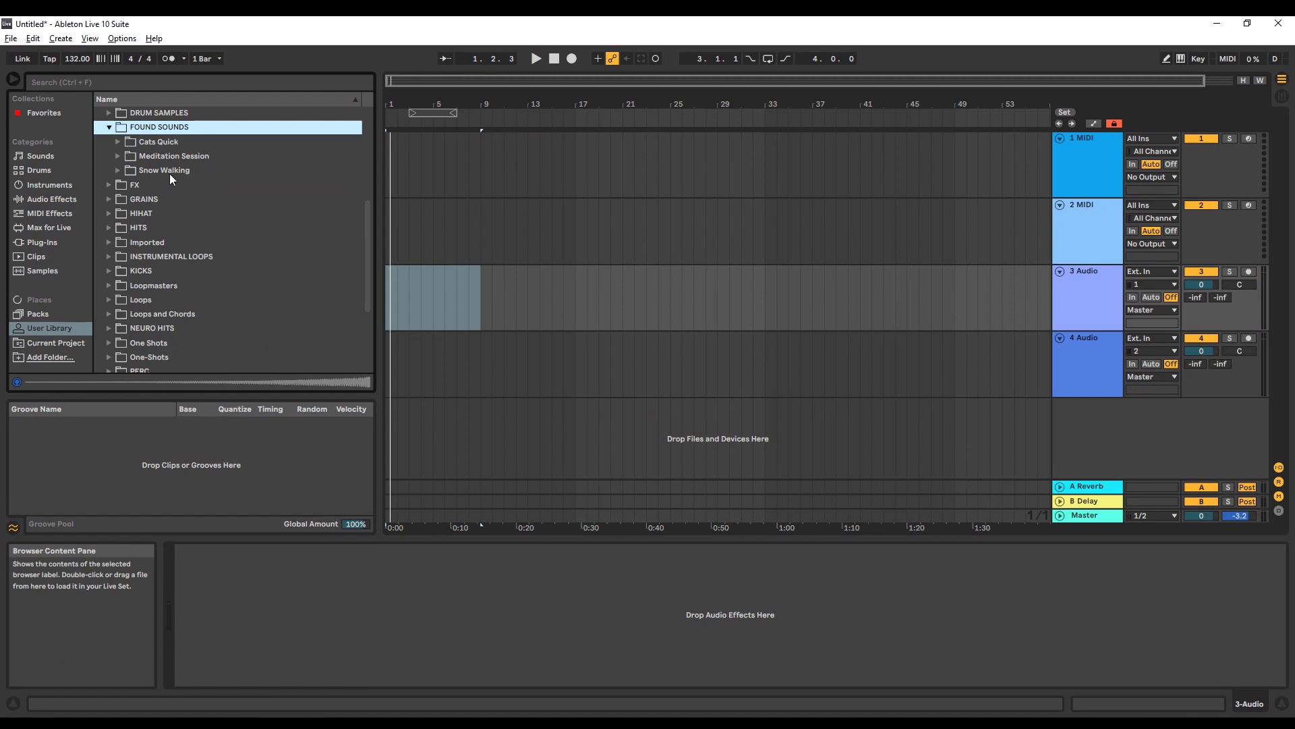
click(109, 185)
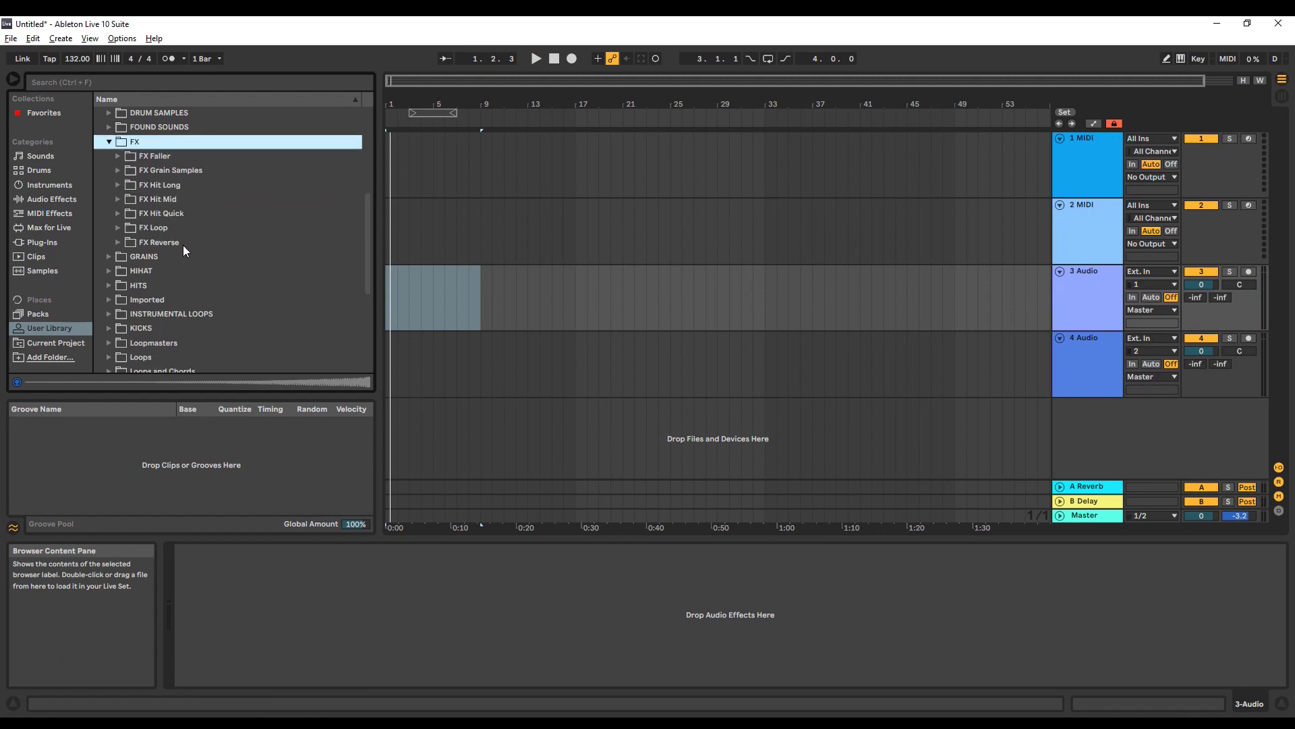
scroll(170, 197, down, 4)
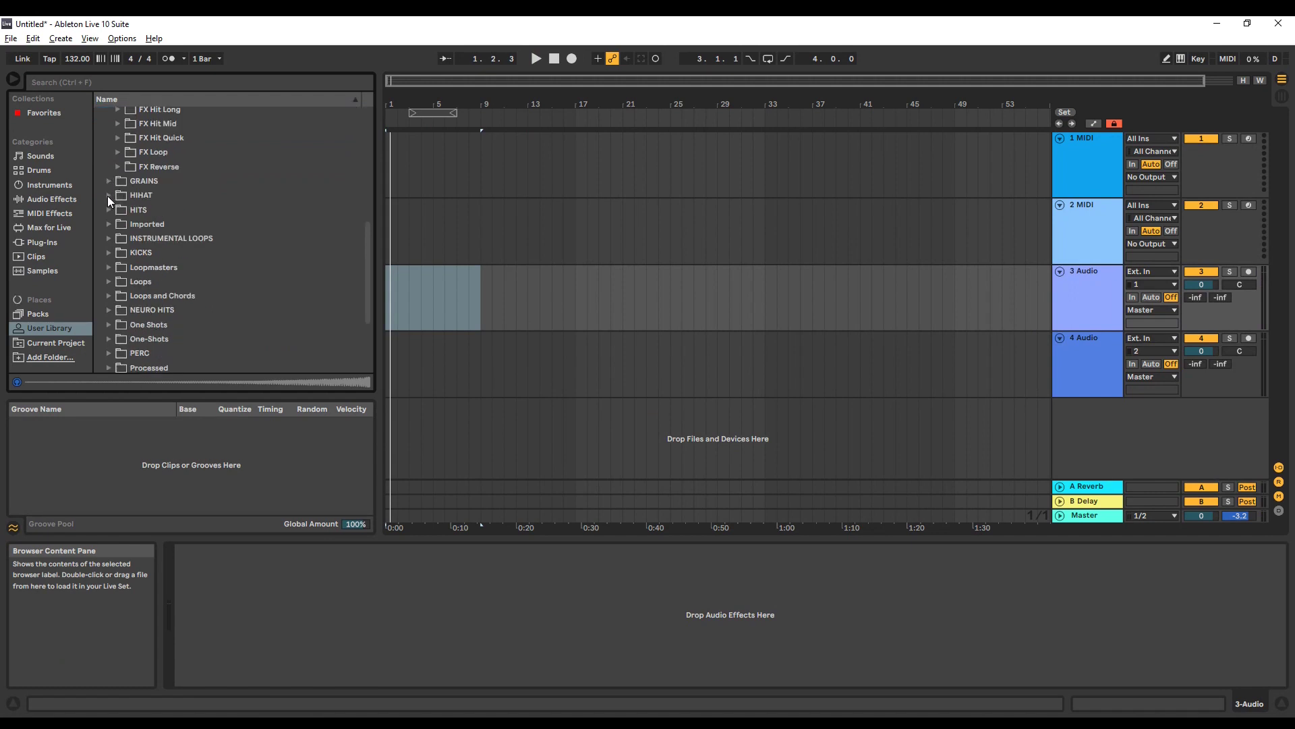
- Expand the HIHAT, HITS and KICKS folders and look over their subfolders
click(108, 195)
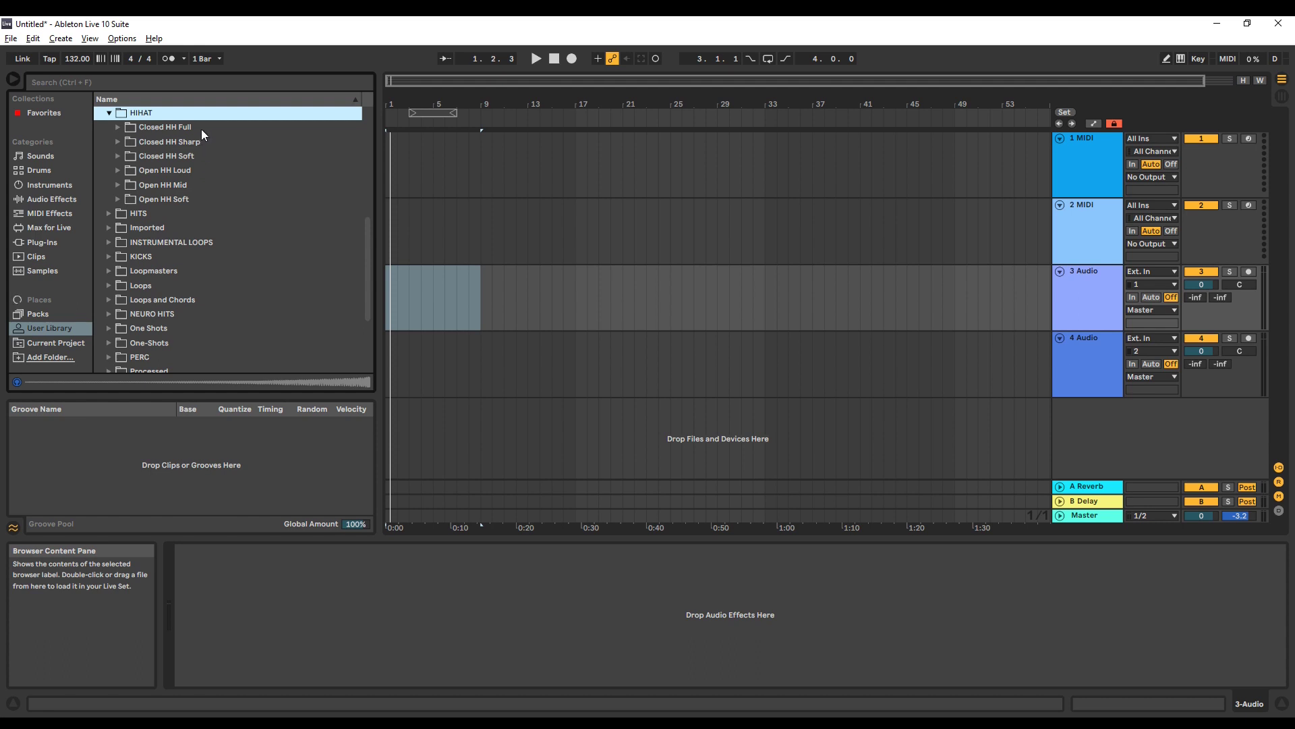
click(110, 214)
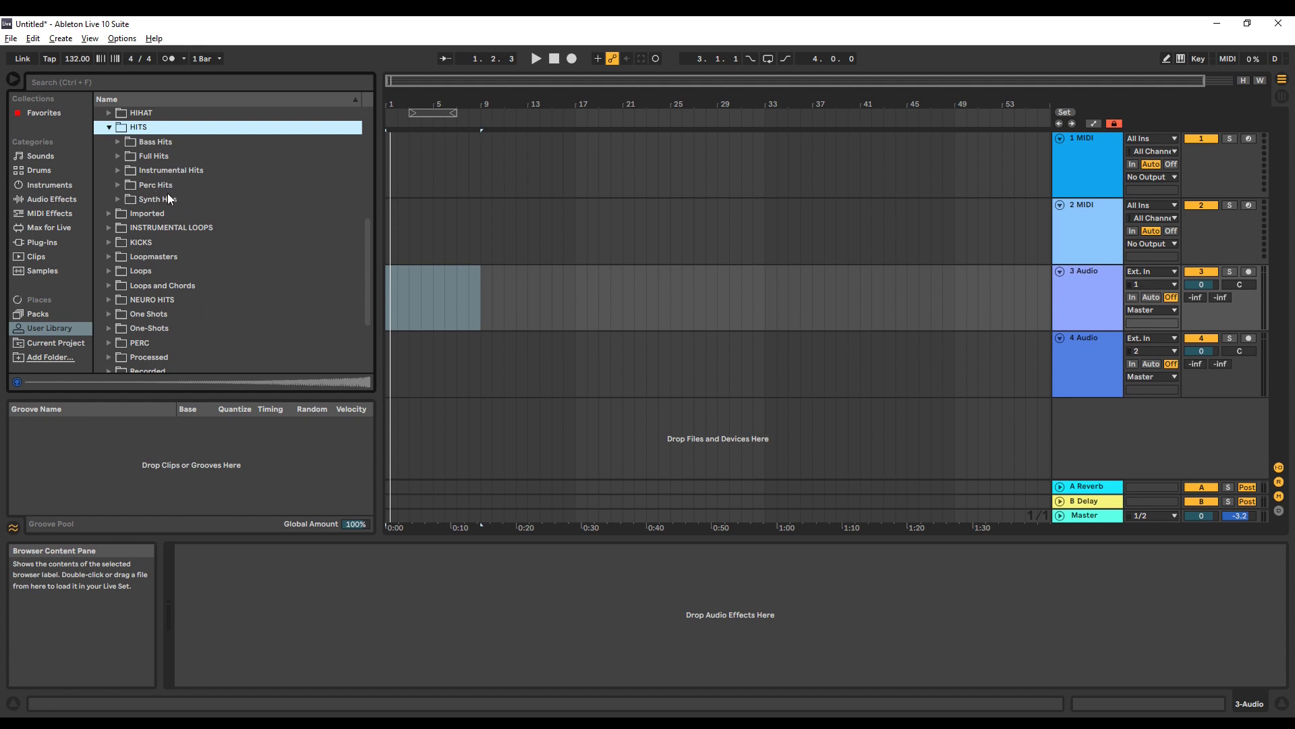
scroll(194, 195, down, 5)
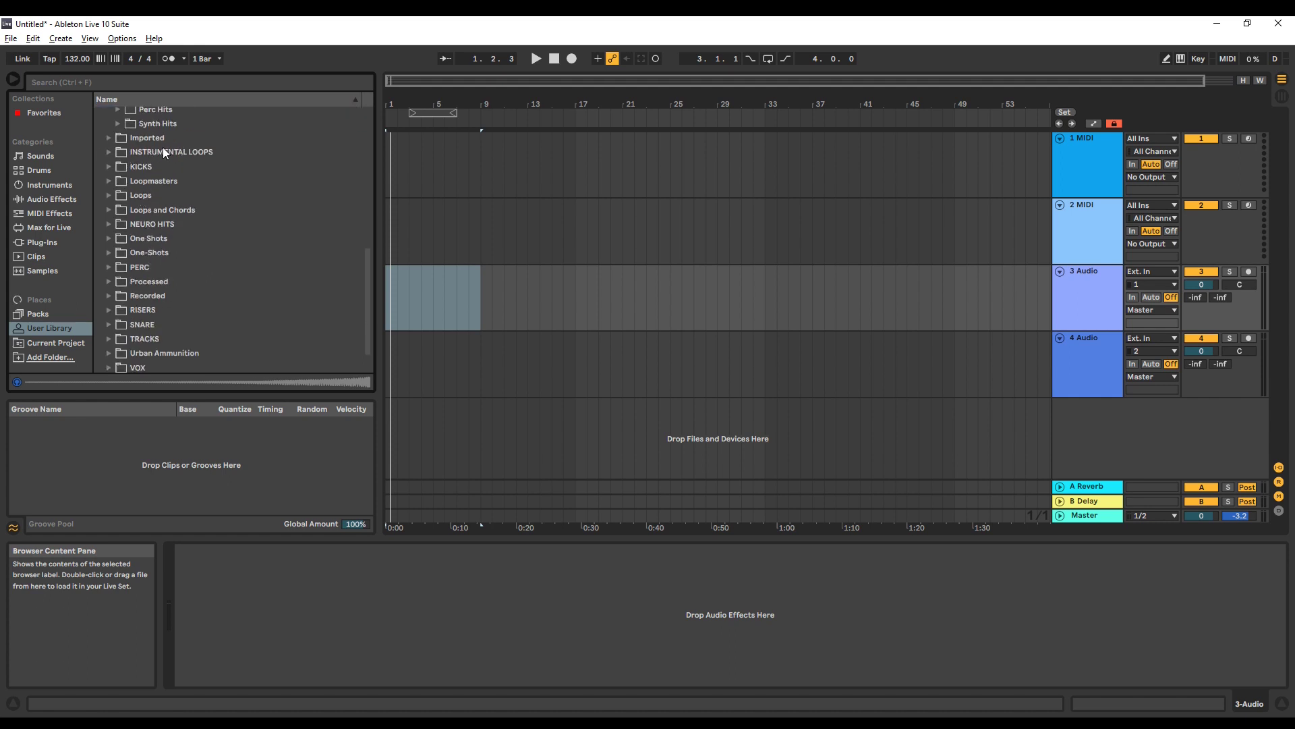
click(110, 167)
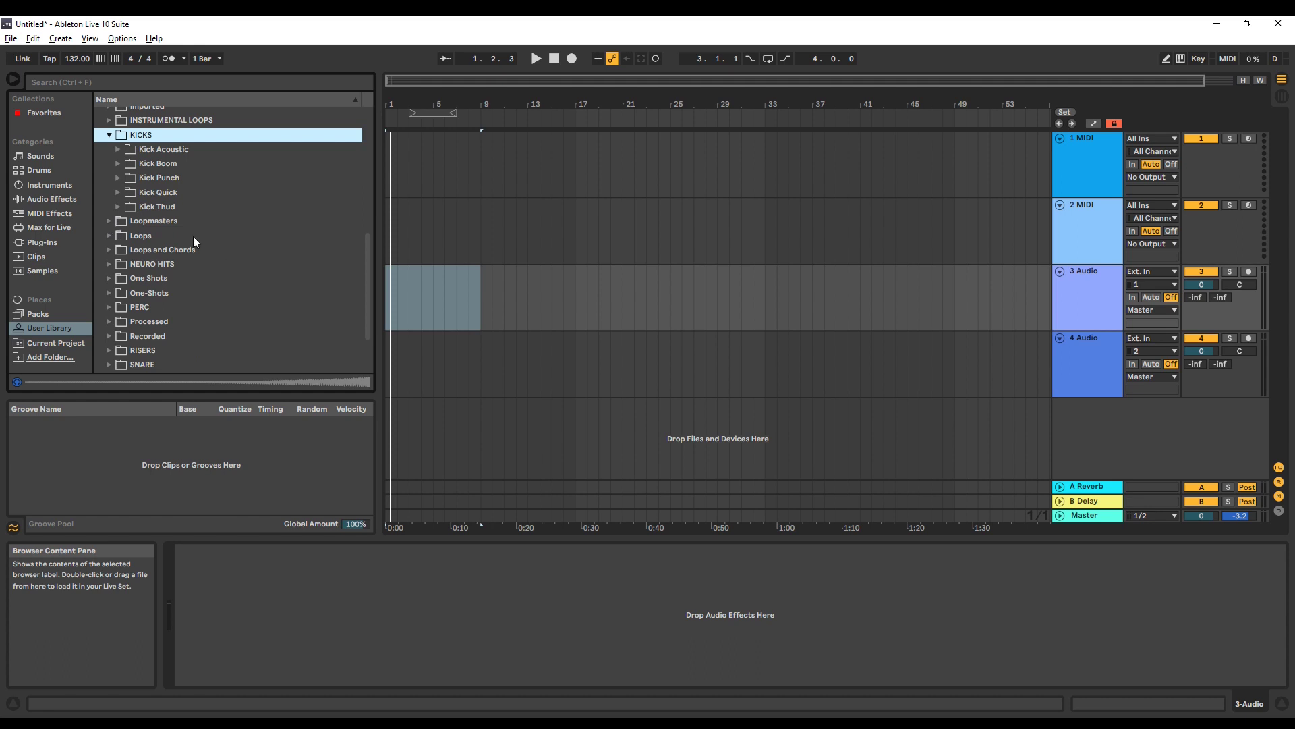
scroll(136, 237, down, 5)
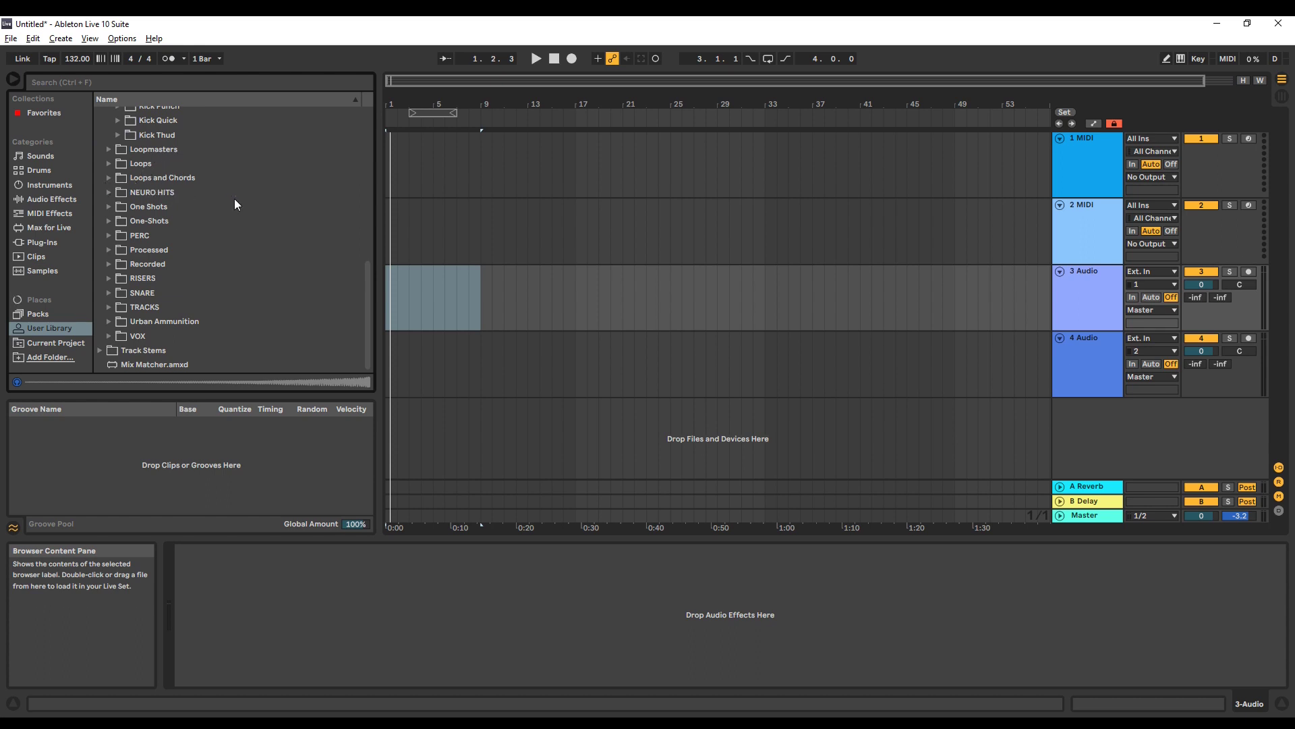
- Expand the NEURO HITS, PERC and RISERS folders and look over their subfolders
click(144, 191)
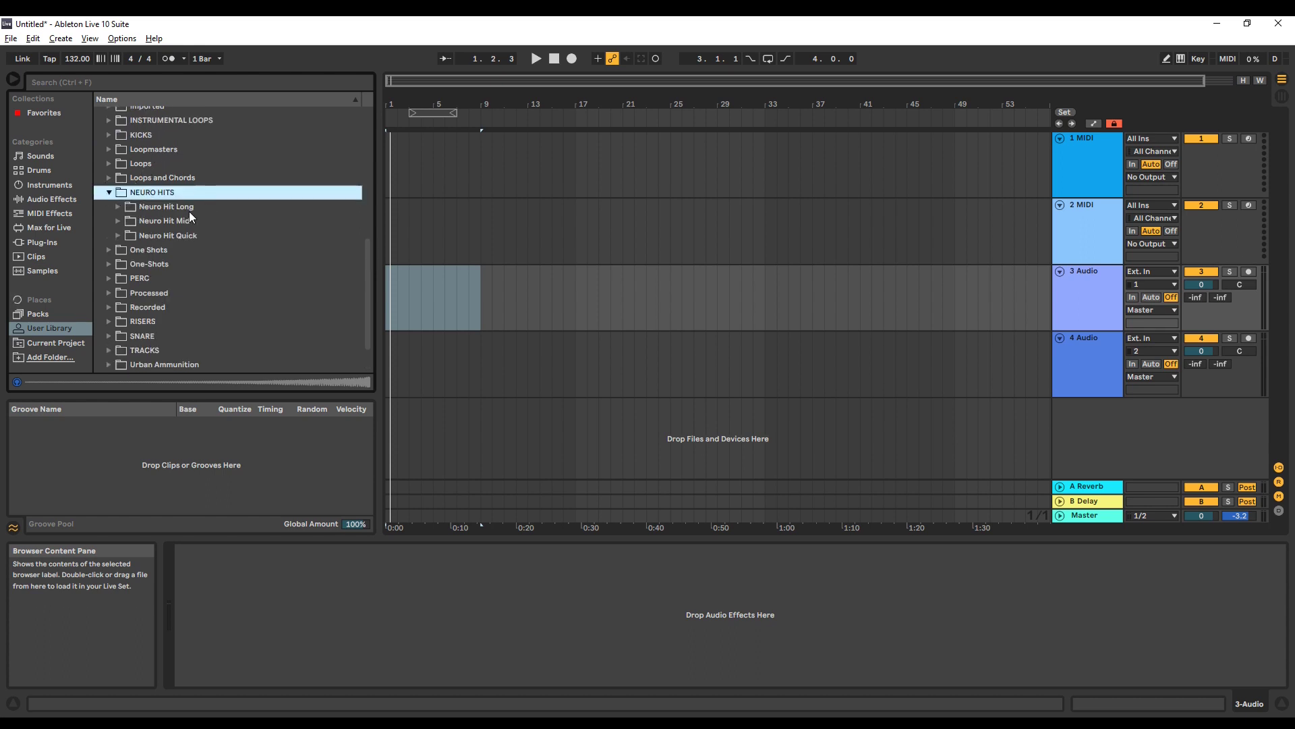
scroll(127, 230, down, 2)
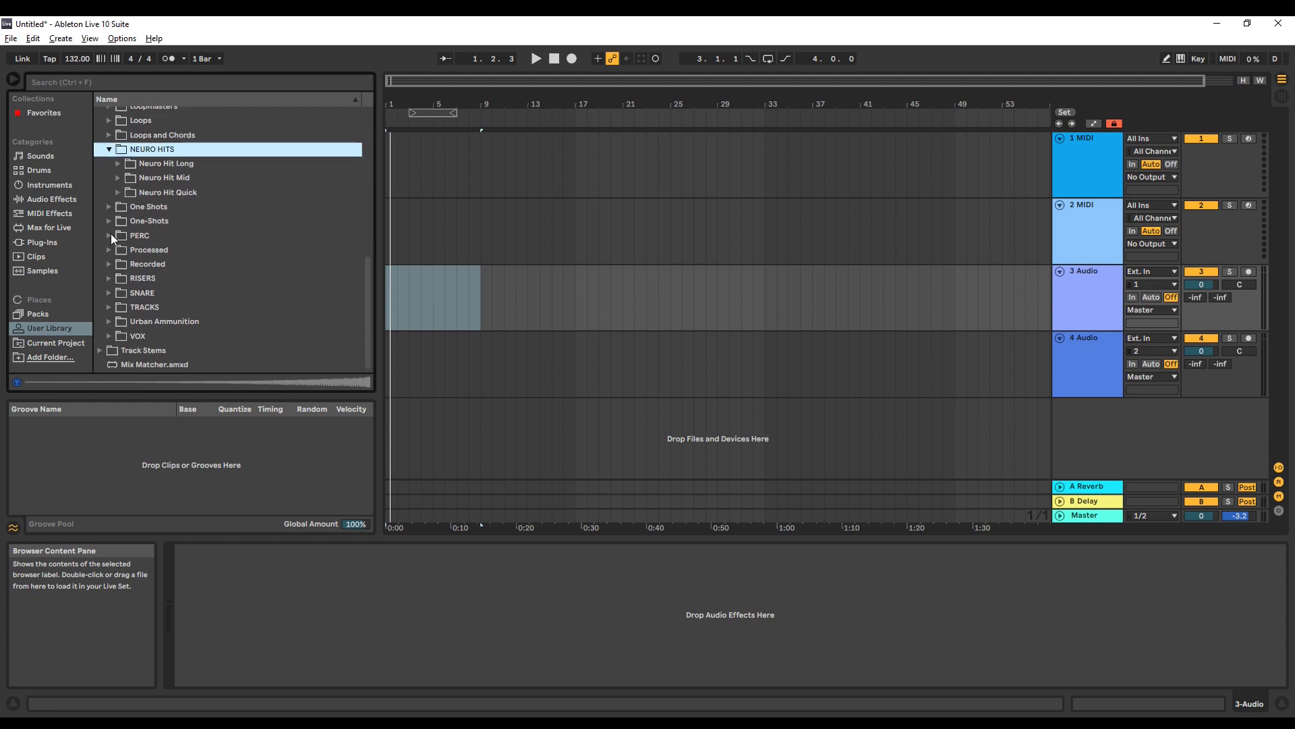
click(111, 234)
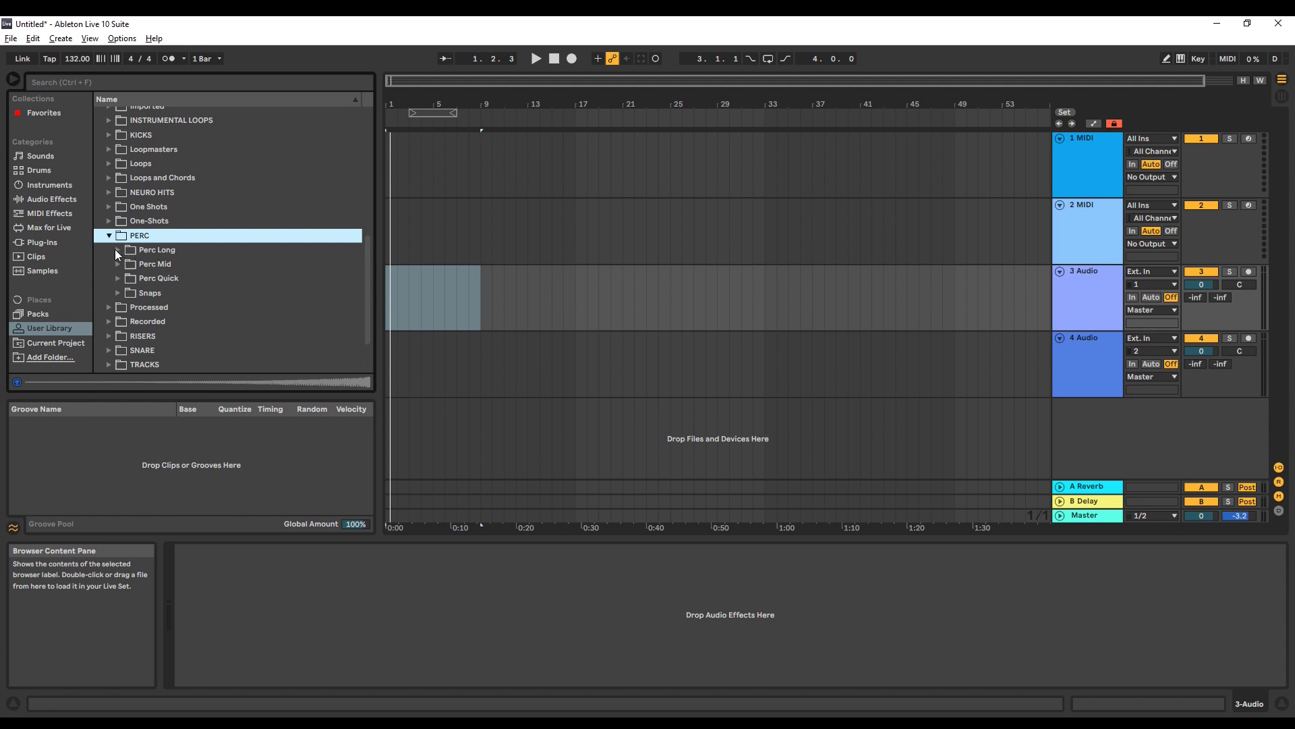
scroll(220, 218, down, 3)
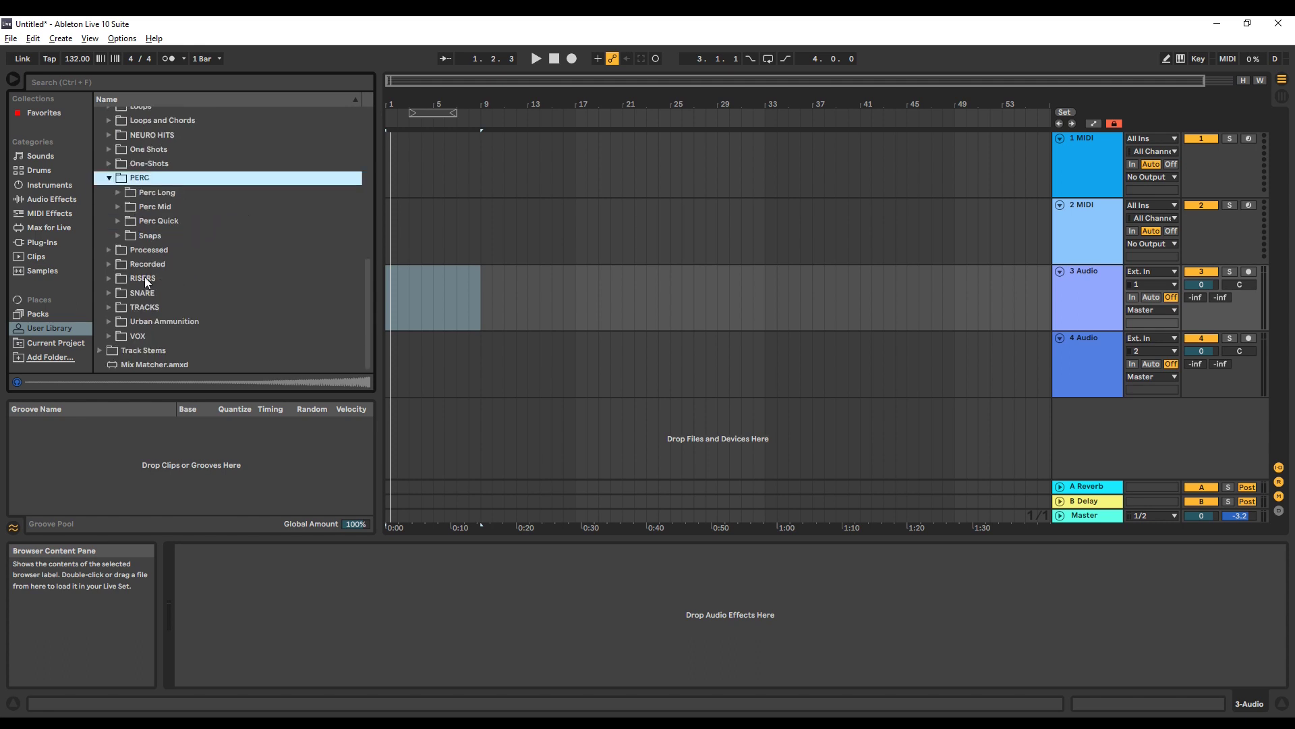
click(108, 278)
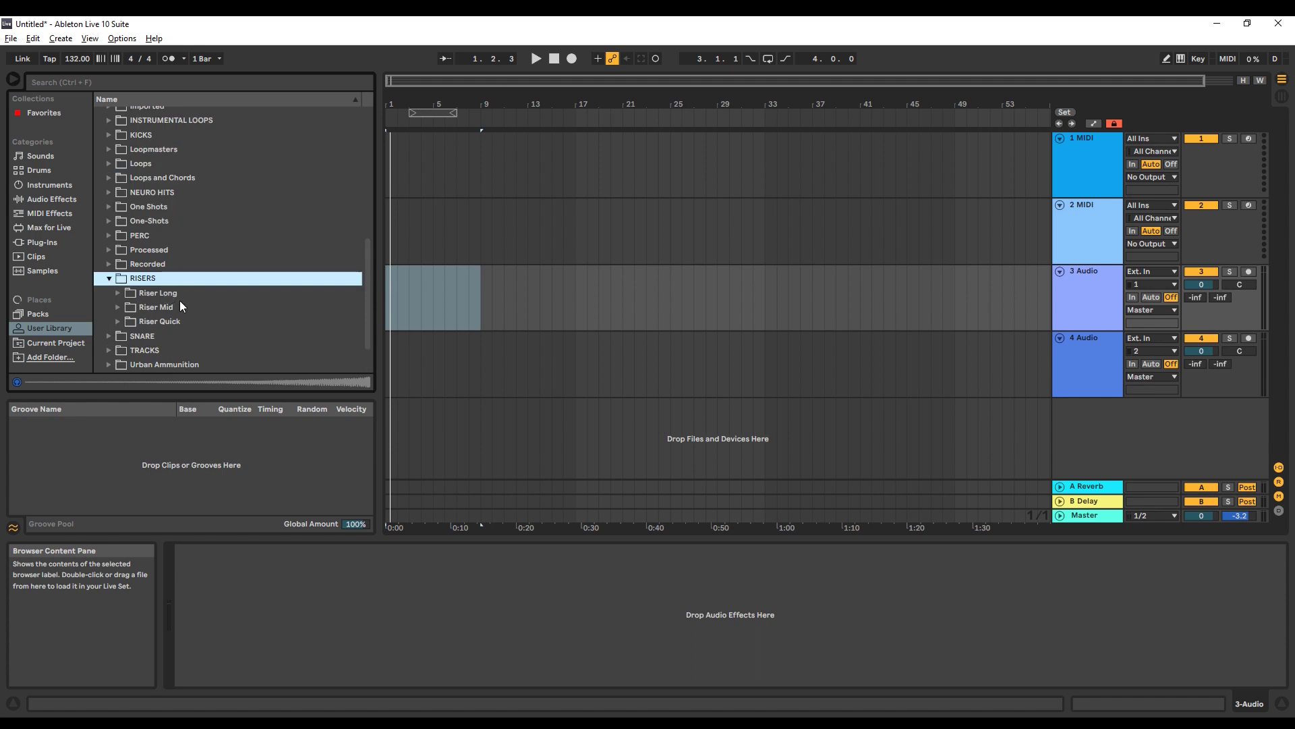
- Expand the SNARE, TRACKS and VOX folders and look over their contents
scroll(187, 329, down, 3)
click(109, 291)
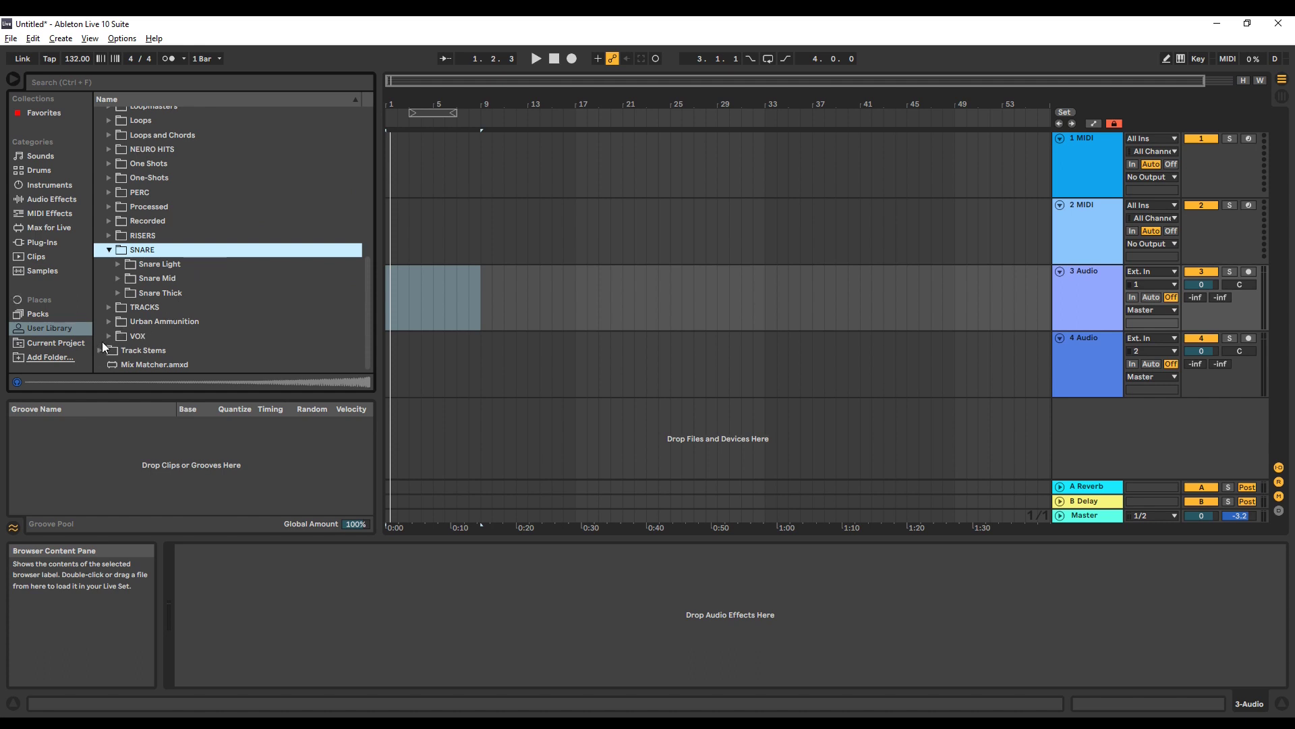
click(109, 308)
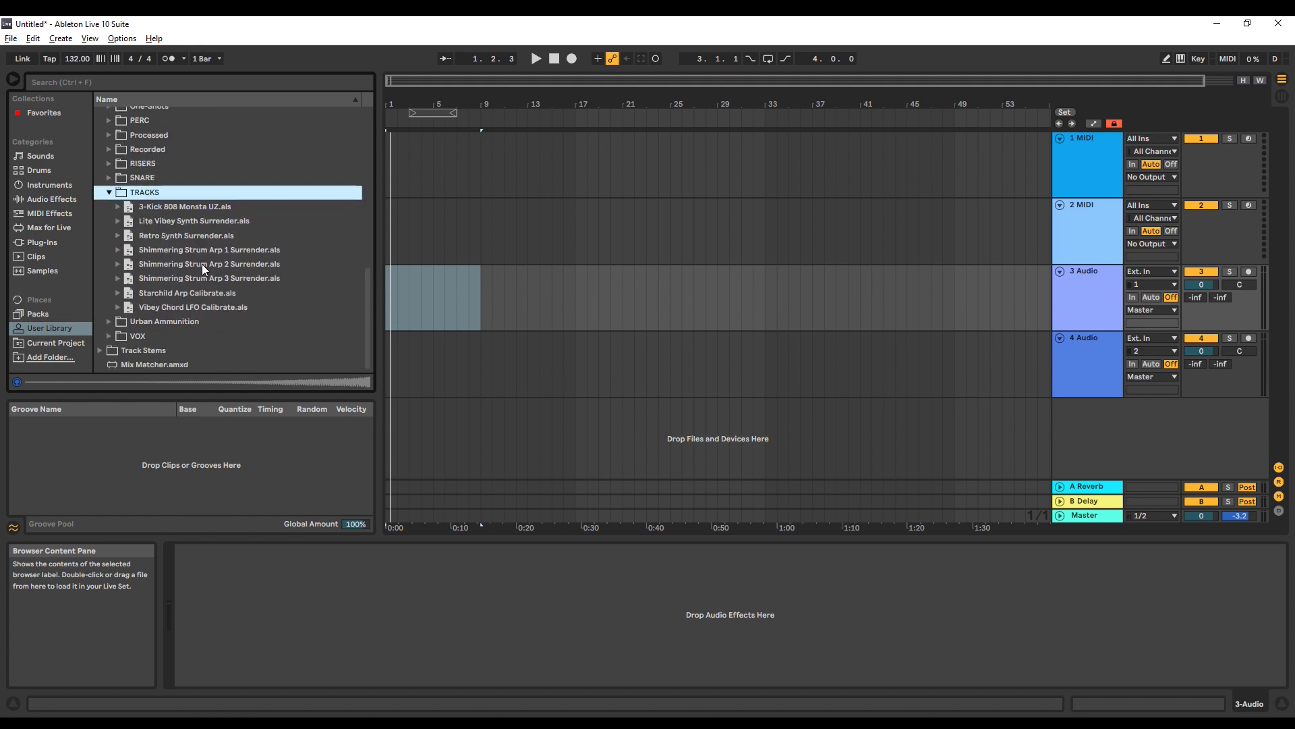
click(108, 335)
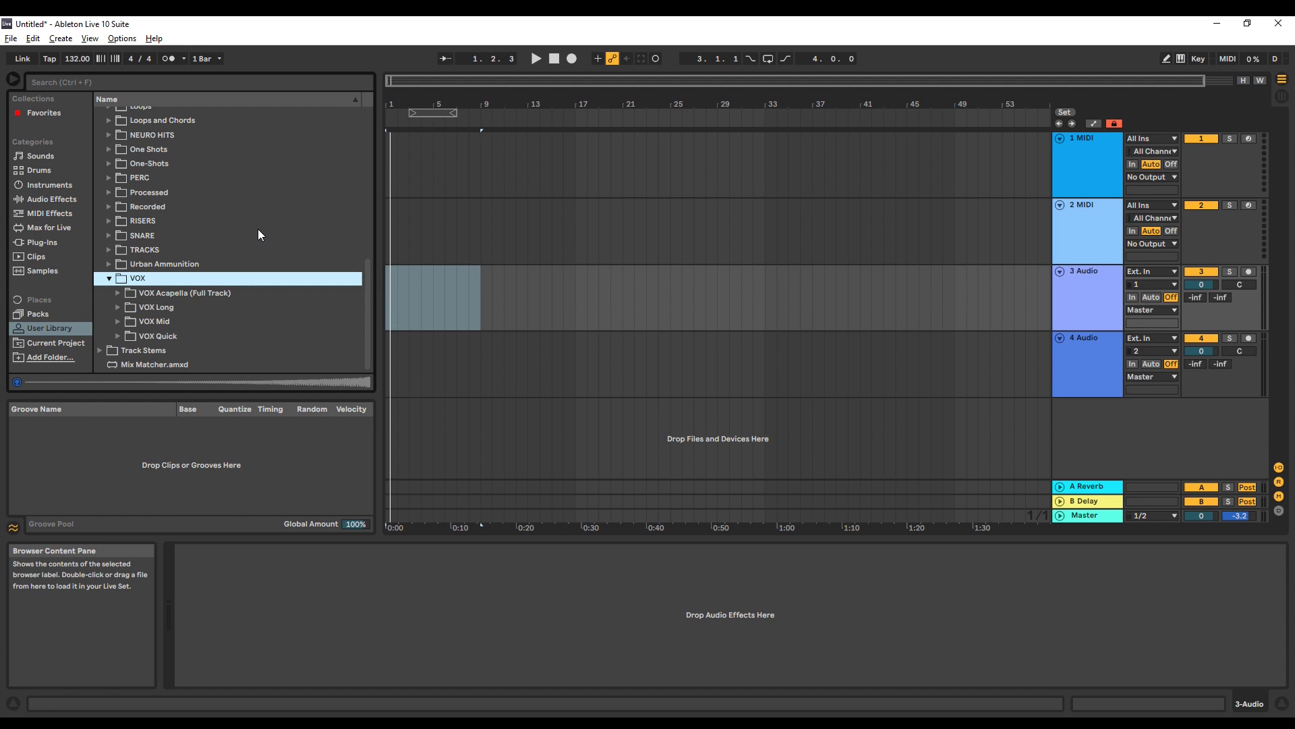
- Look at the Audio Effects and Instruments browser categories and return to the User Library
scroll(164, 260, up, 10)
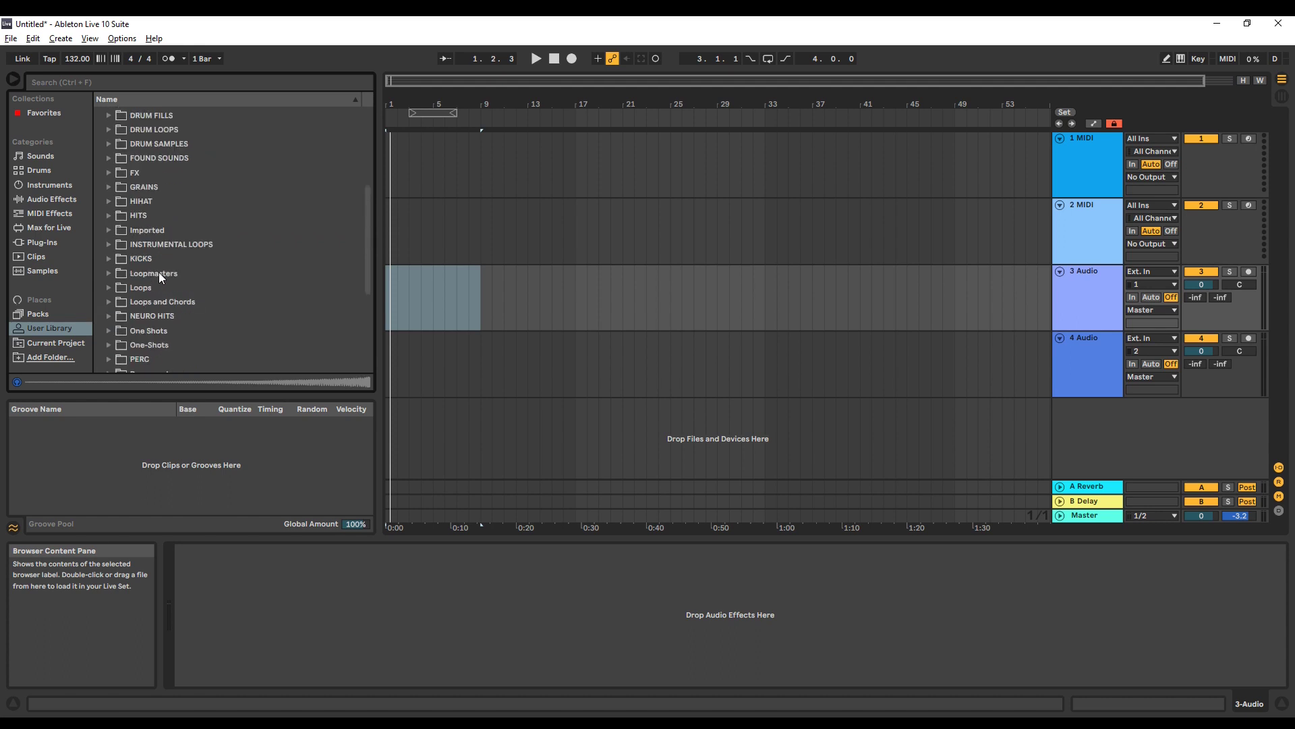
scroll(159, 272, up, 2)
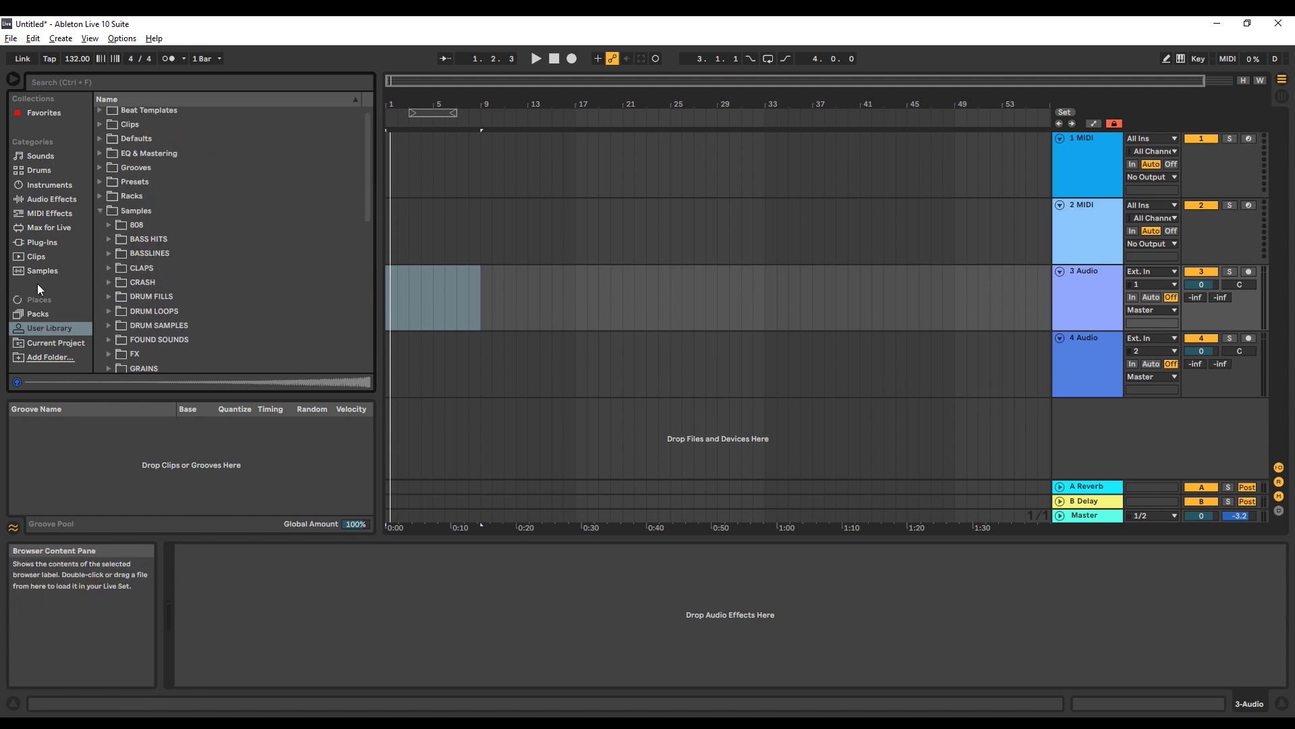
click(47, 200)
click(52, 183)
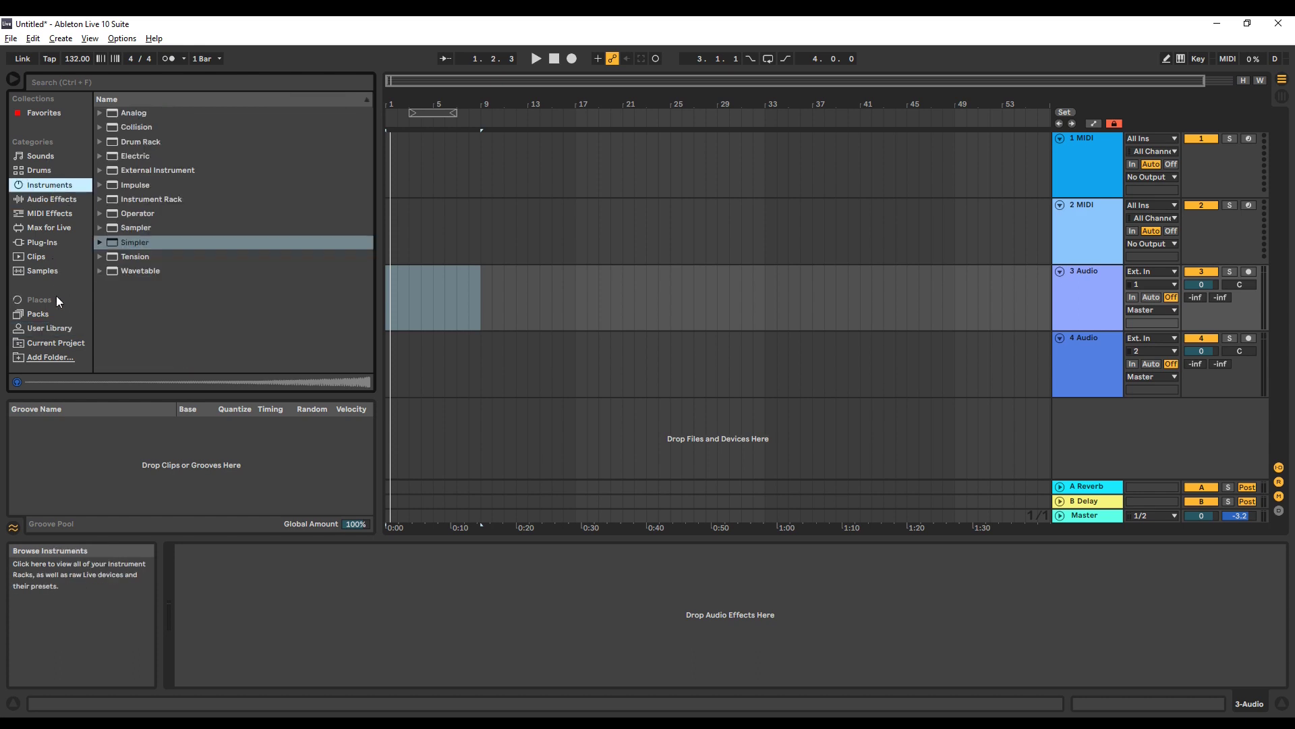
click(42, 326)
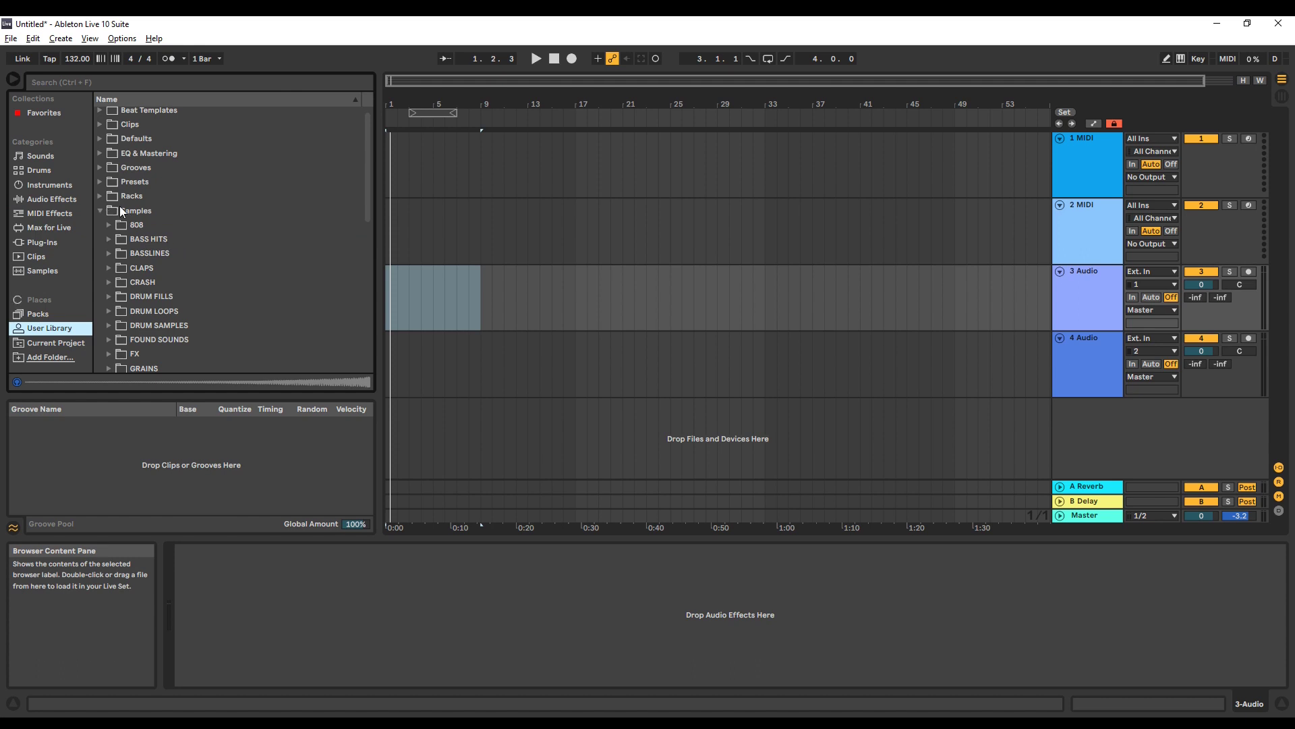
- Create a folder named NEW inside the User Library's Samples folder
click(101, 211)
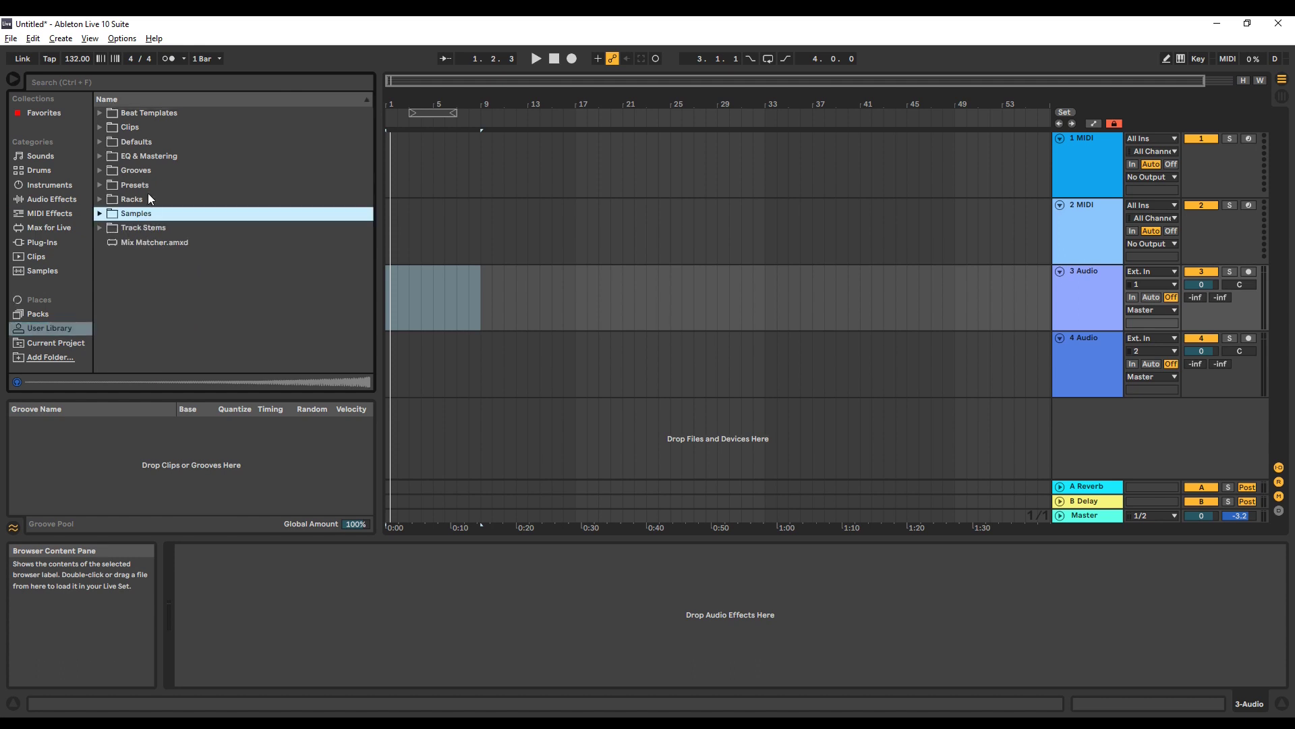
click(98, 212)
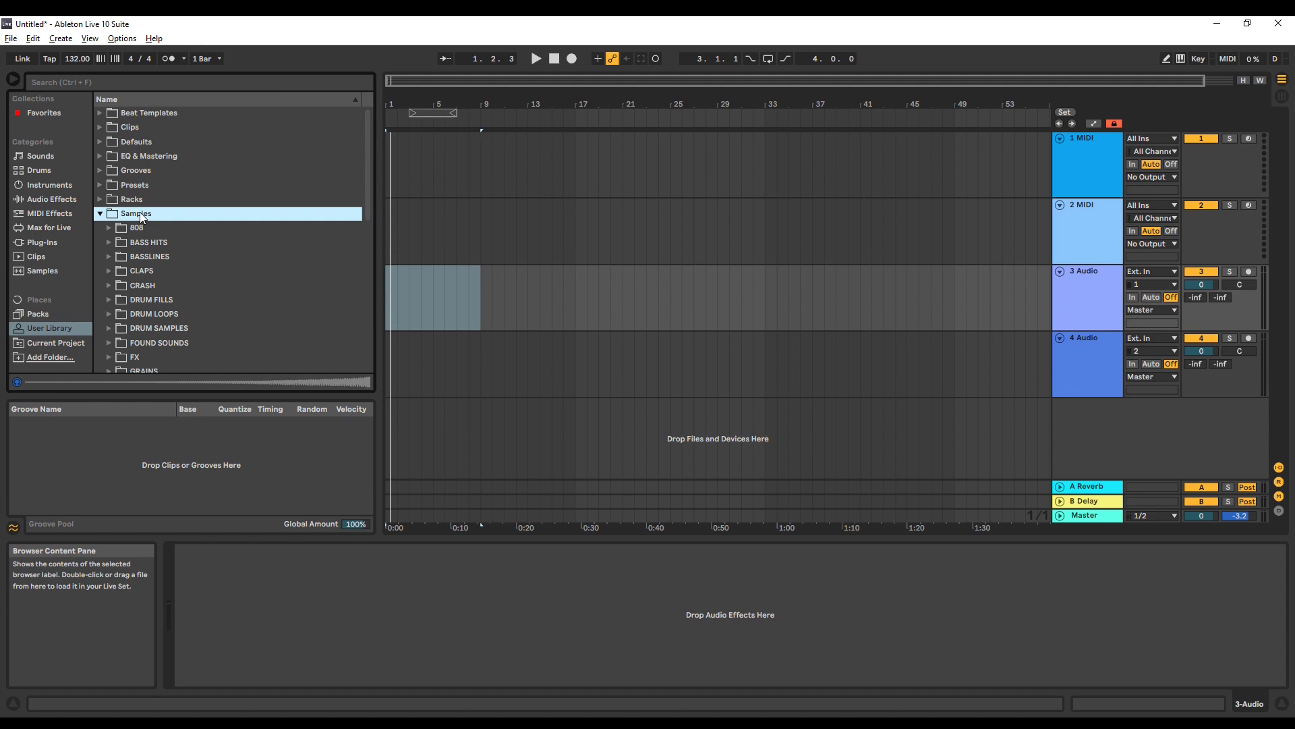
right_click(141, 212)
click(264, 262)
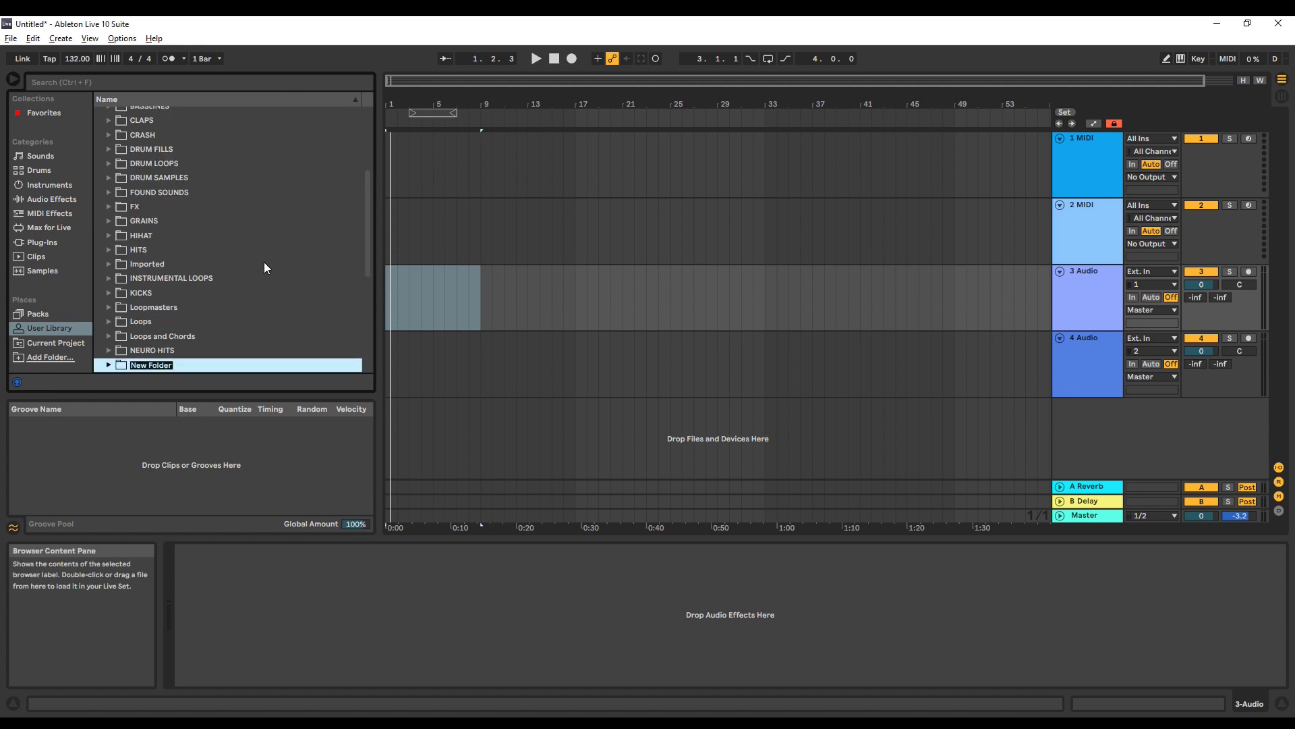
text(NEW)
key(Return)
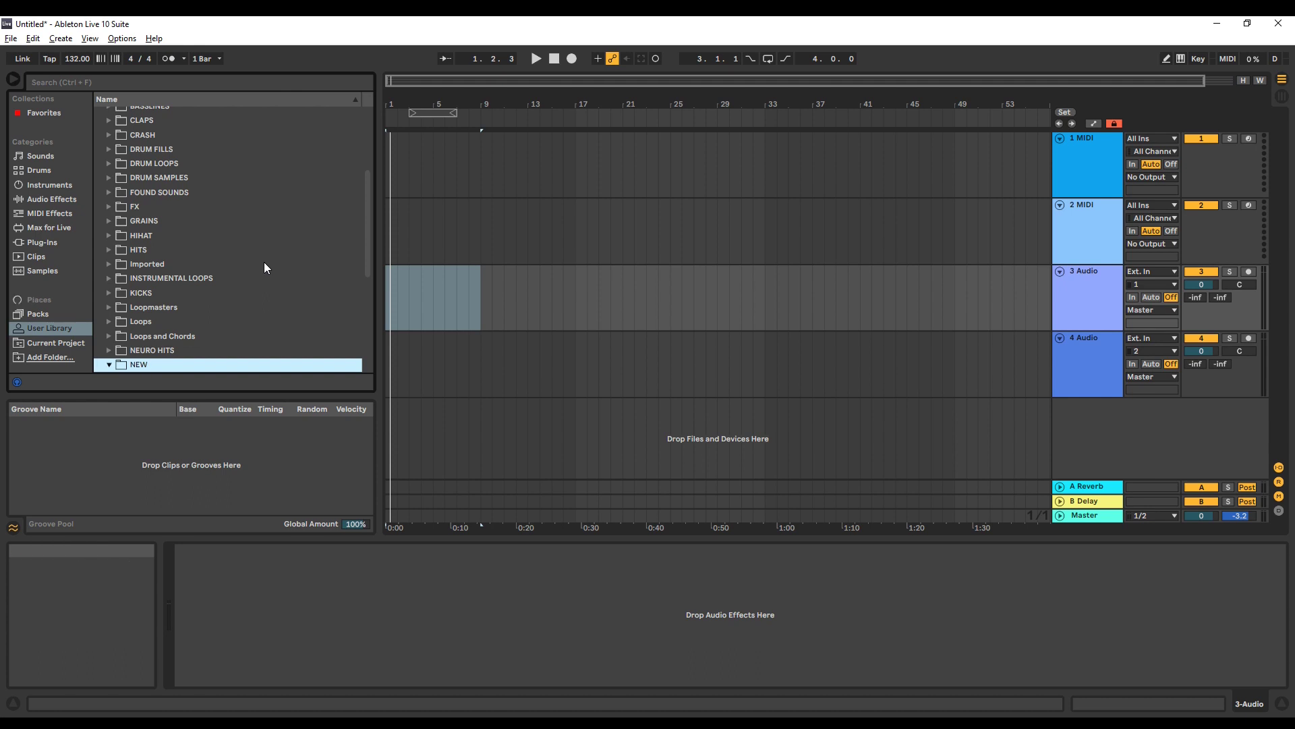
- Create a subfolder named NEWNEW inside the NEW folder
scroll(163, 315, down, 2)
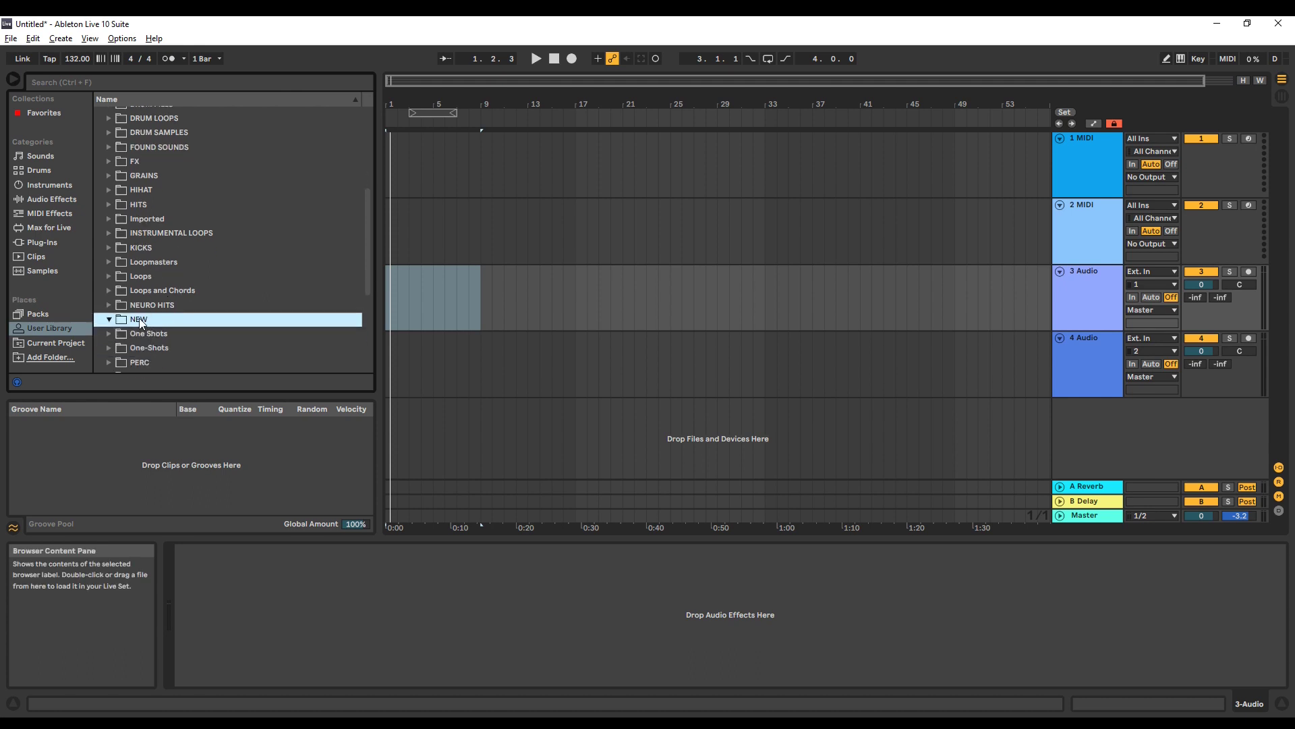
key(ctrl+shift+n)
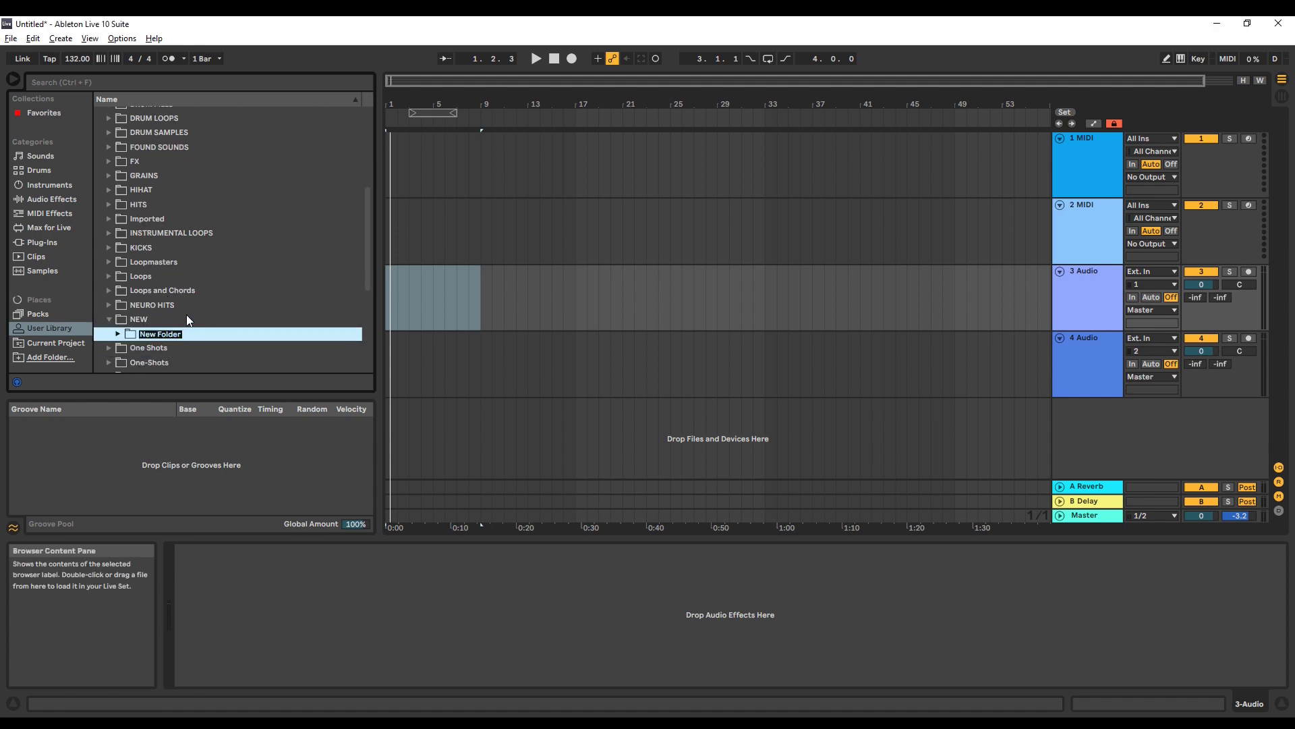
text(NEWNEW]\)
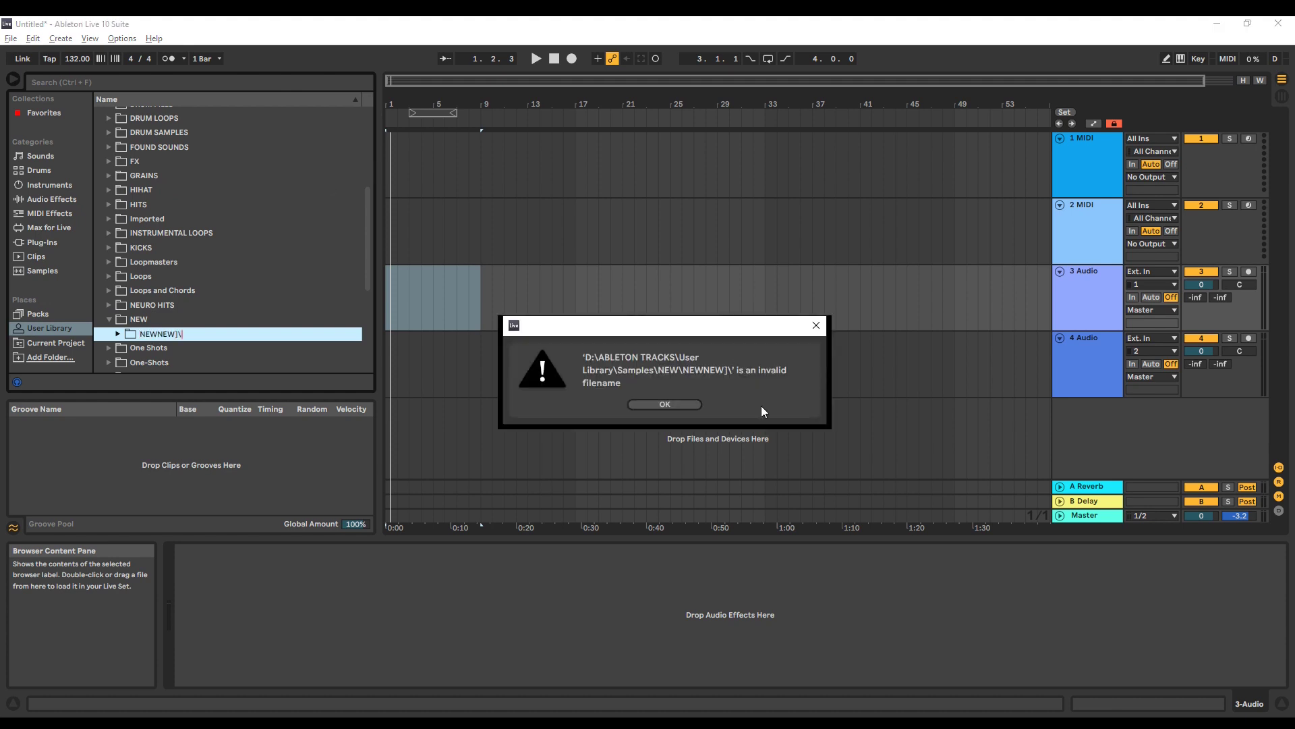
click(688, 407)
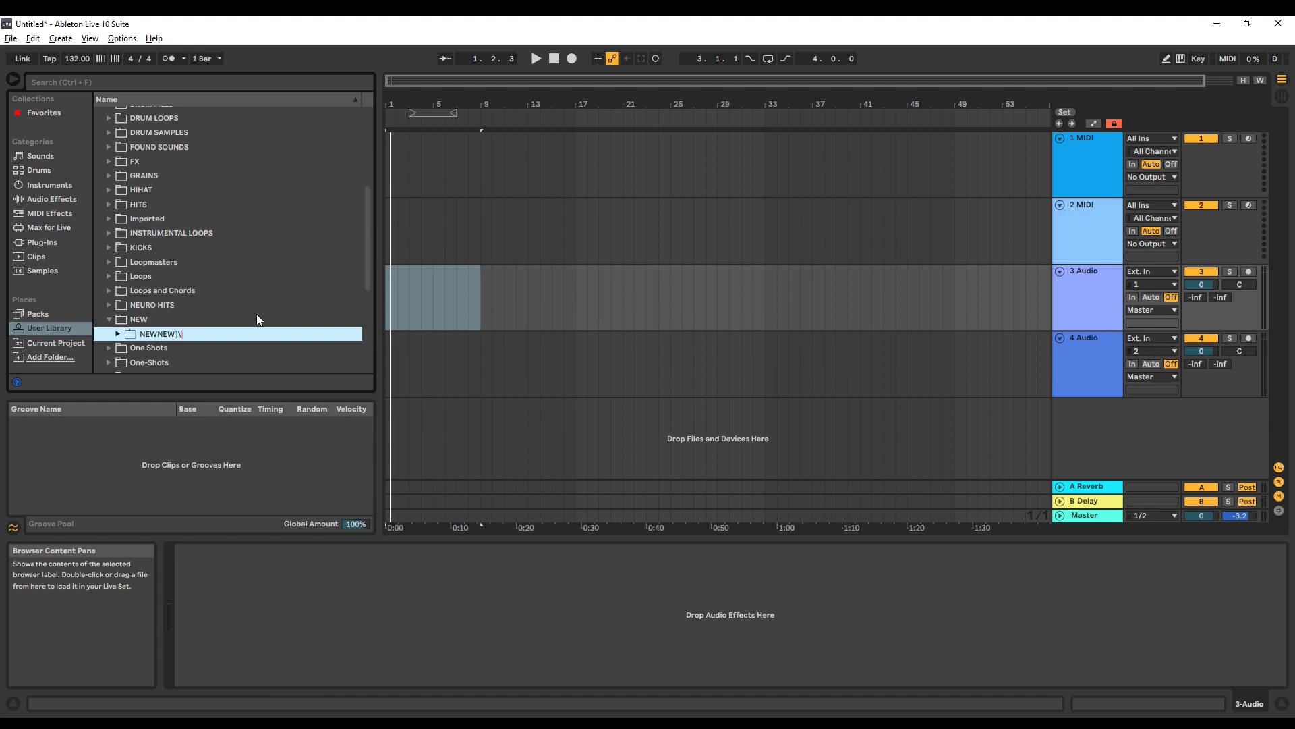
key(BackSpace)
key(BackSpace)
key(BackSpace)
text(W)
key(Return)
- Move the NEWNEW subfolder and its parent folder NEW to the trash
key(Delete)
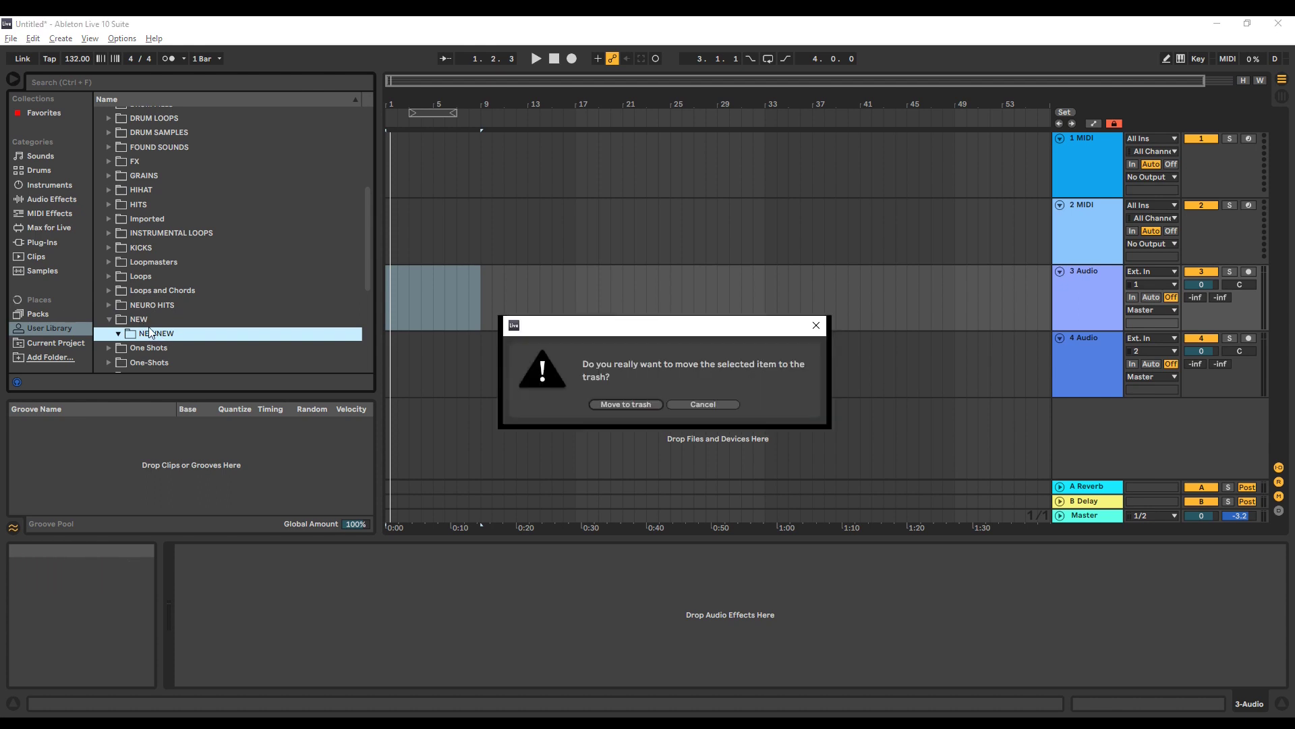
click(605, 404)
click(143, 321)
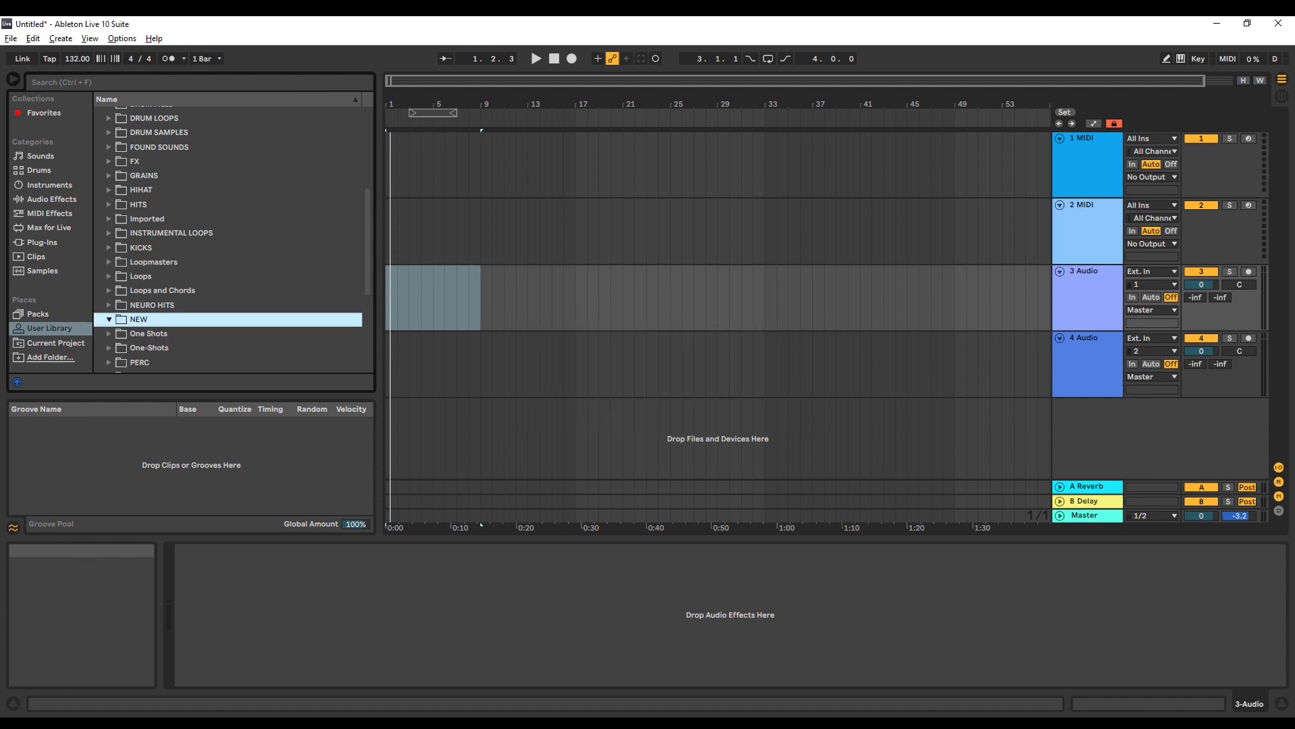
key(Delete)
click(603, 403)
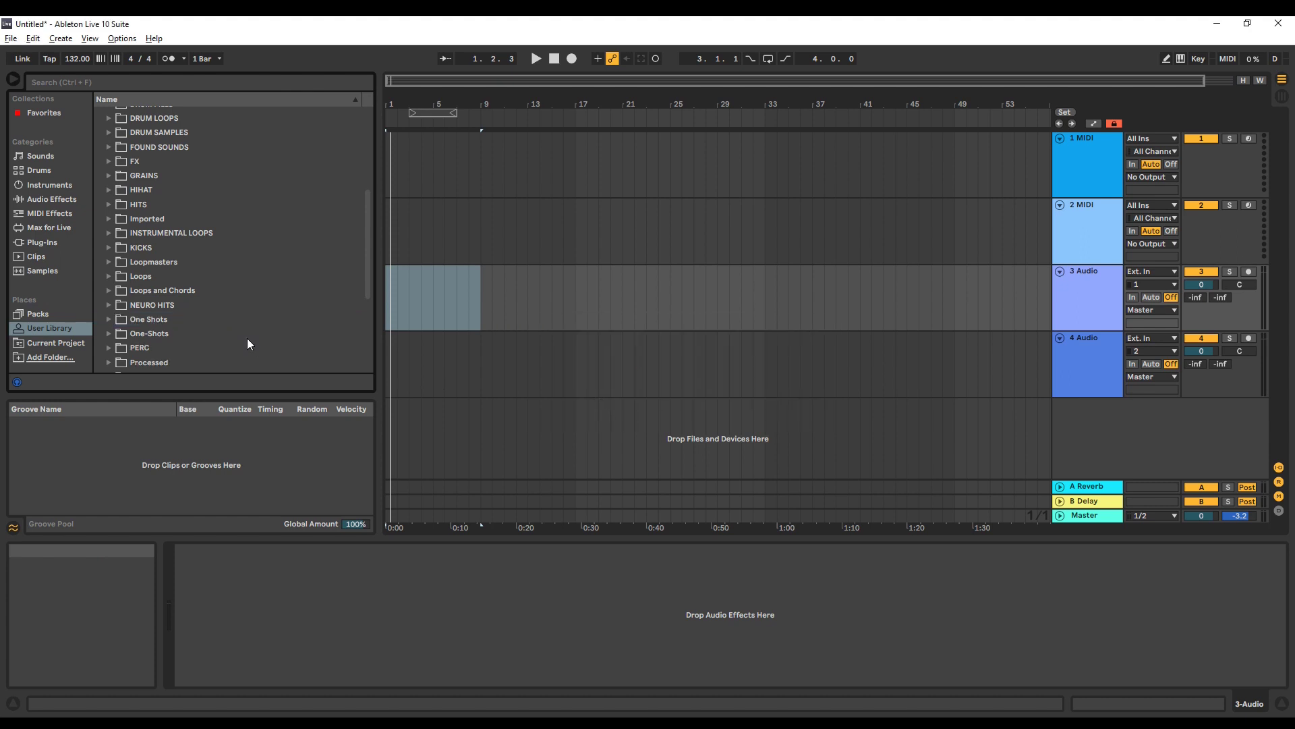